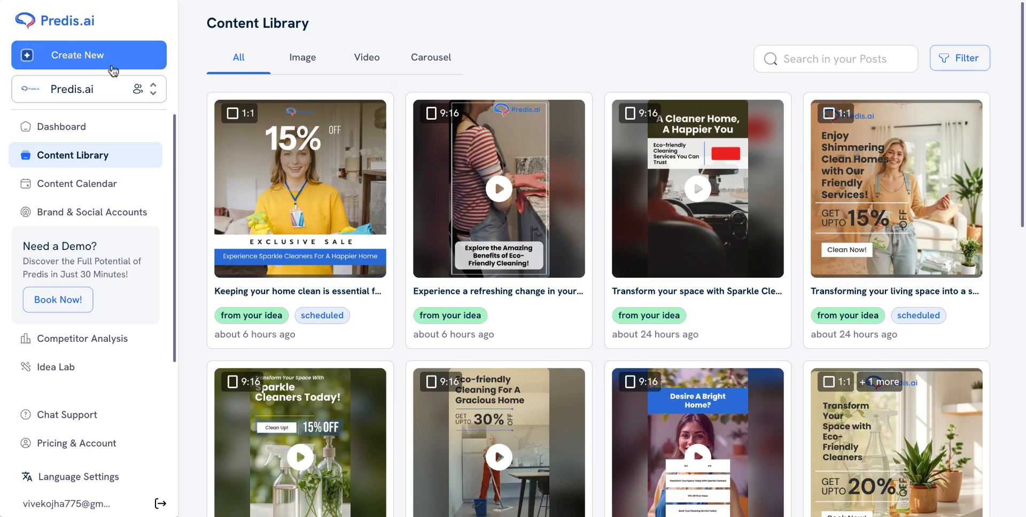
Step: Start a new Business & Services social media post with Long Video as the creative type
click(83, 56)
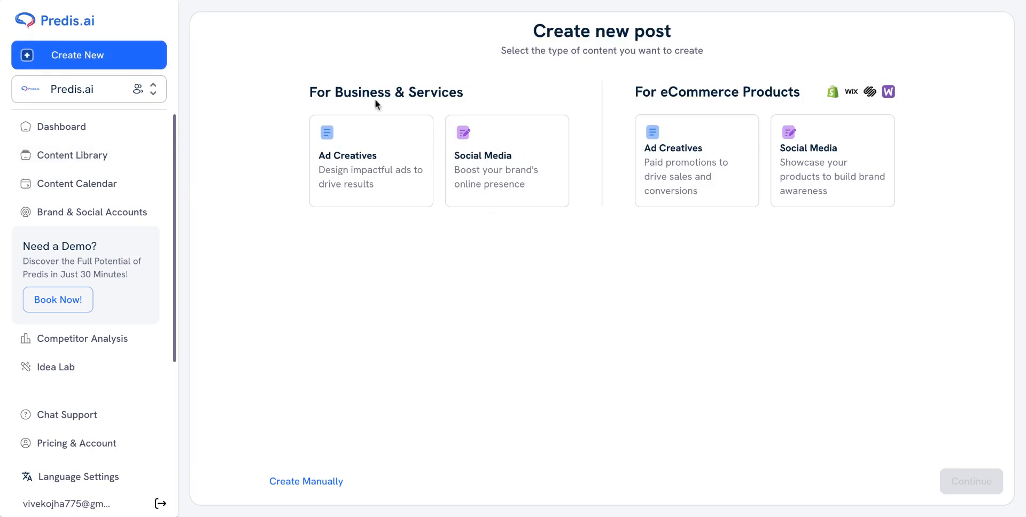
drag(338, 93, 457, 94)
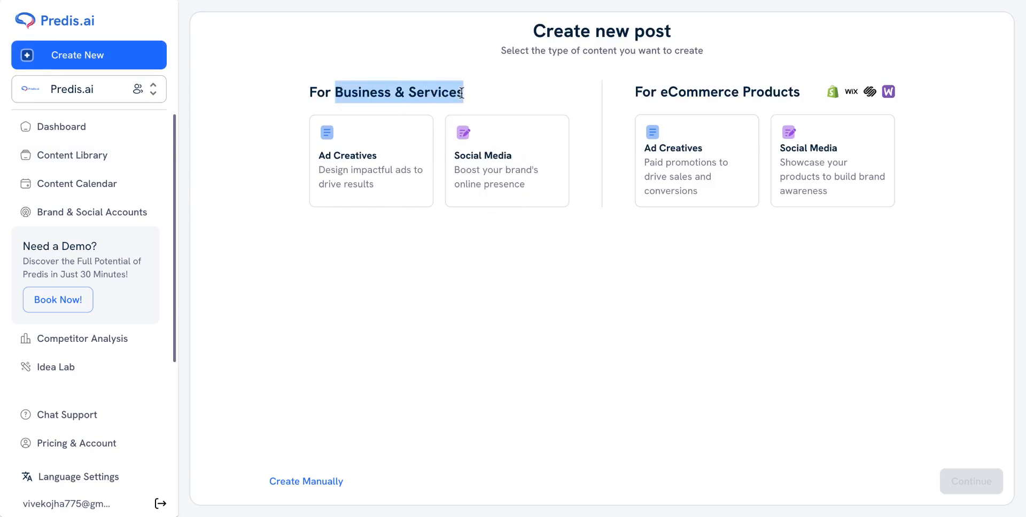
click(512, 166)
scroll(622, 309, down, 1)
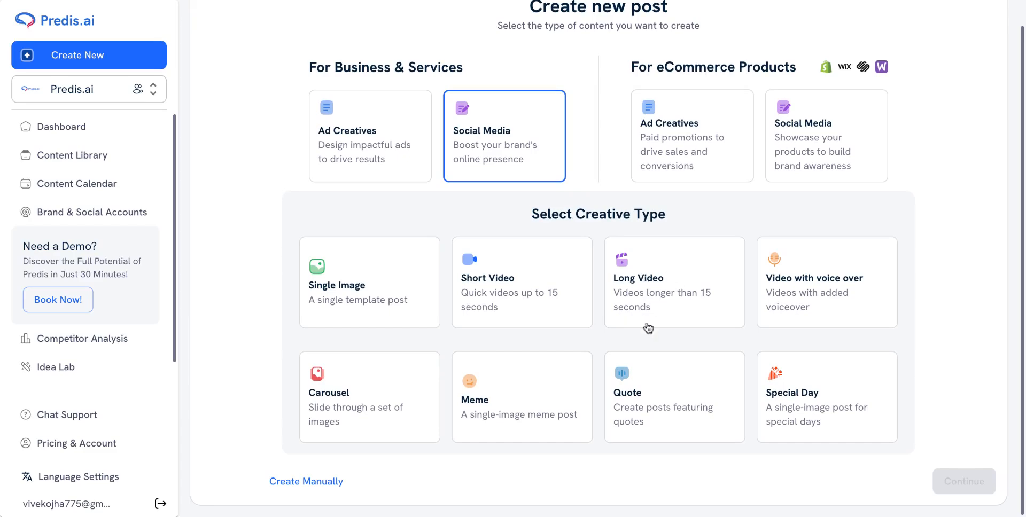
click(662, 288)
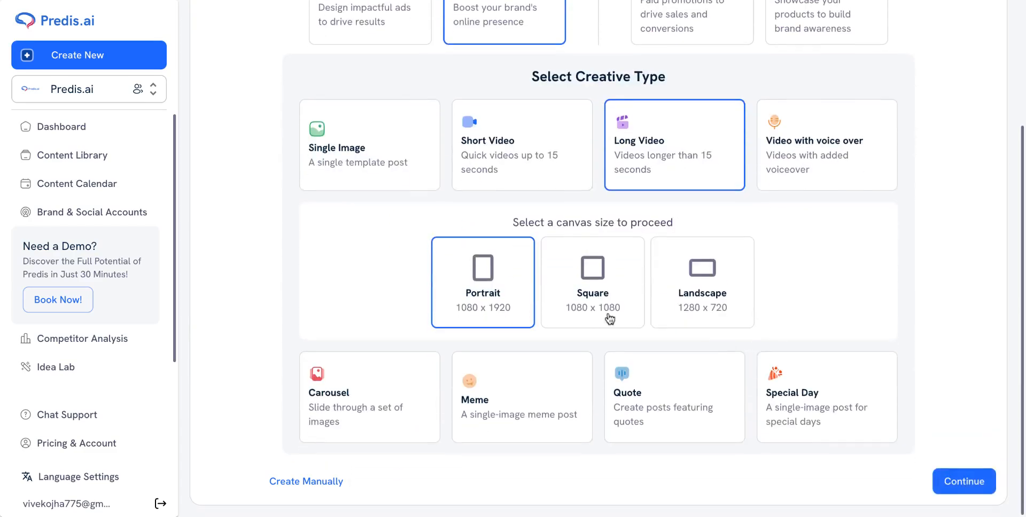
Step: Choose the Portrait 1080 x 1920 canvas size and continue to the content settings
click(614, 294)
click(687, 294)
click(487, 292)
click(609, 295)
click(684, 294)
click(493, 297)
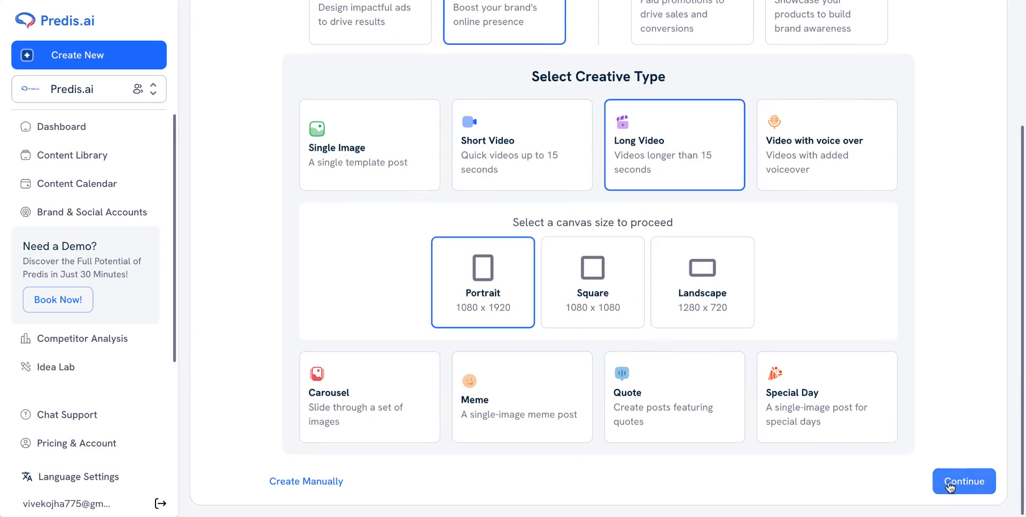
click(966, 484)
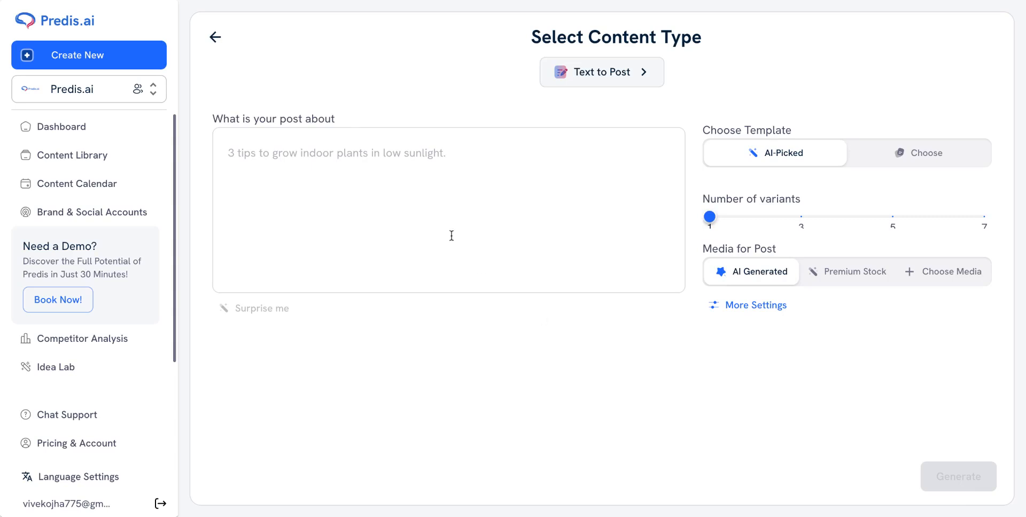
Step: Generate a Sparkle Cleaners ad, AI-generated media, title "A Cleaner Home, A Happier You", tagline "Eco-Friendly Cleaning Services You Can Trust", 15% off first clean, "Book Now" button
click(327, 198)
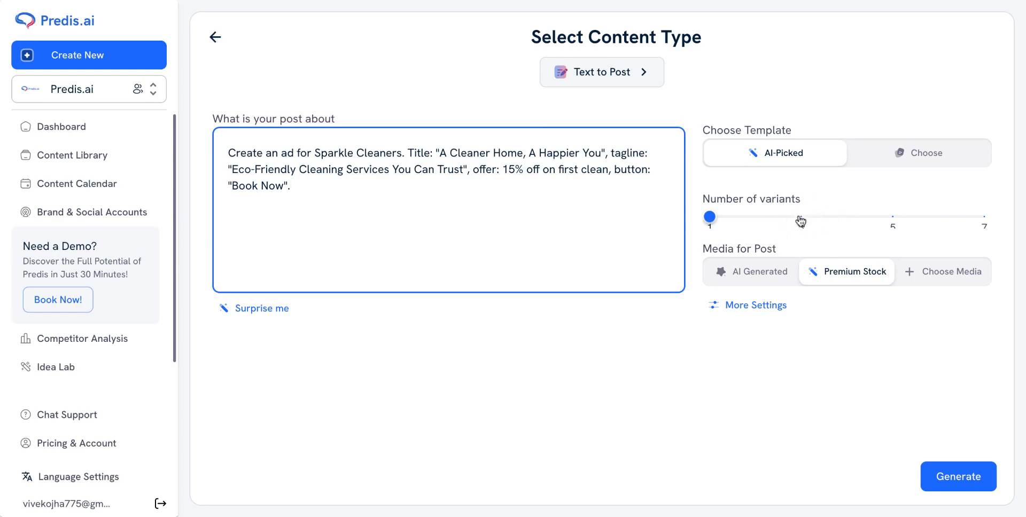
click(792, 270)
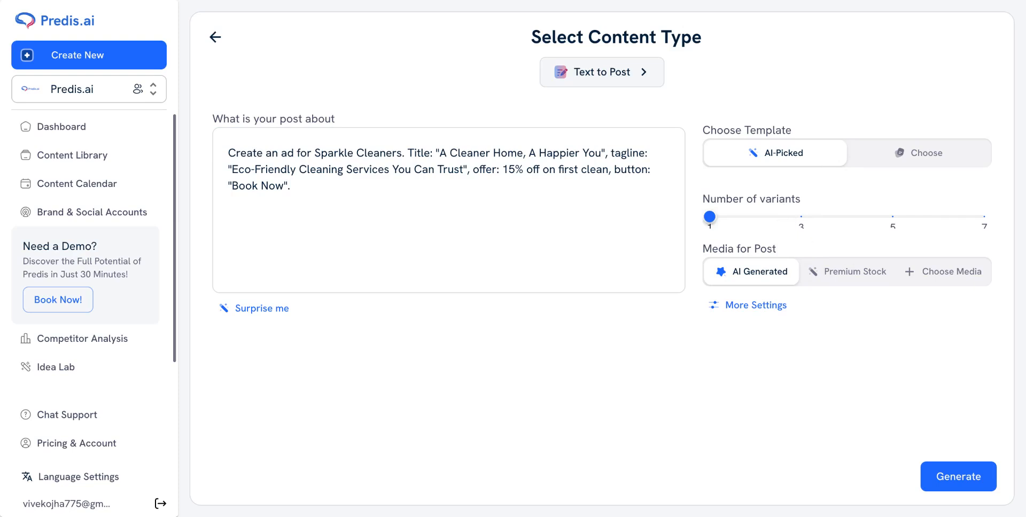
click(962, 479)
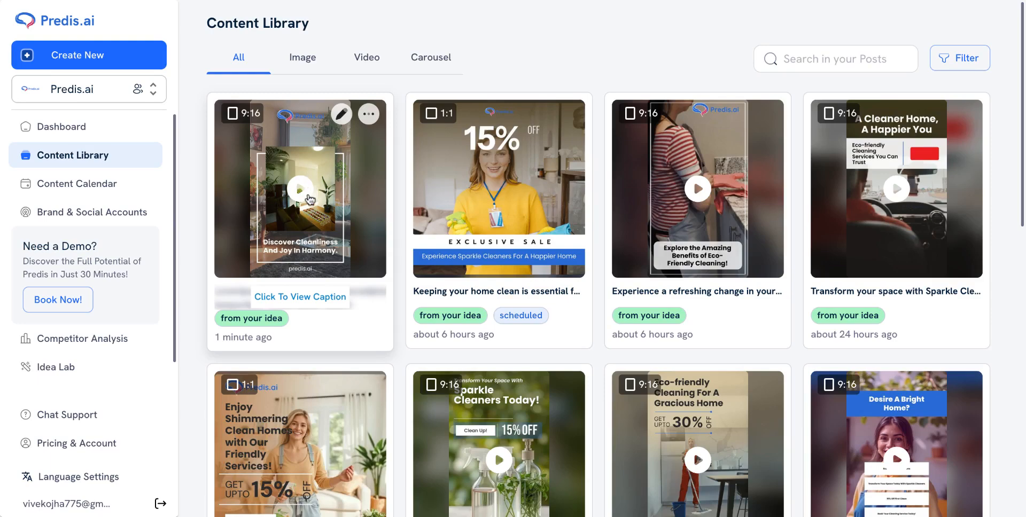
Step: Preview the newly generated 9:16 video post in the Content Library and open it for editing
click(316, 208)
click(397, 208)
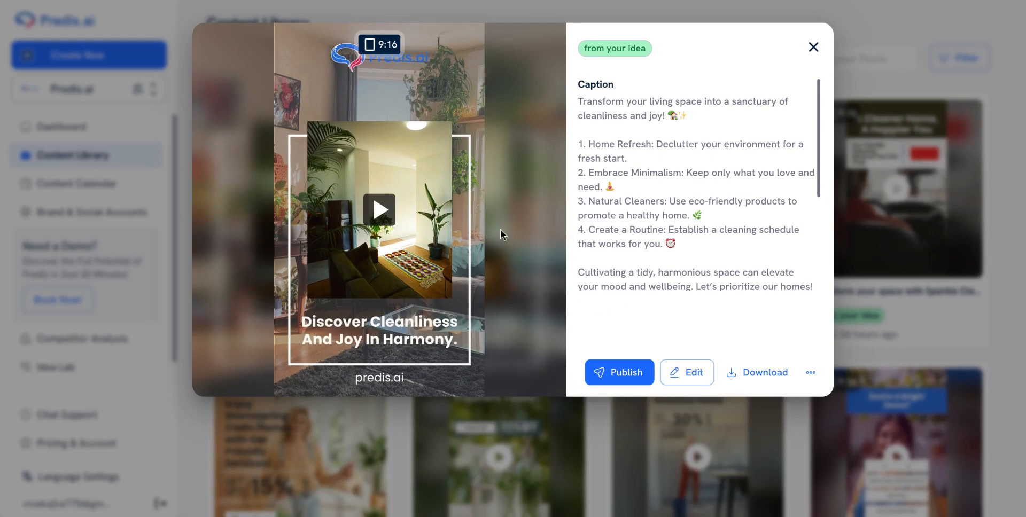
click(683, 376)
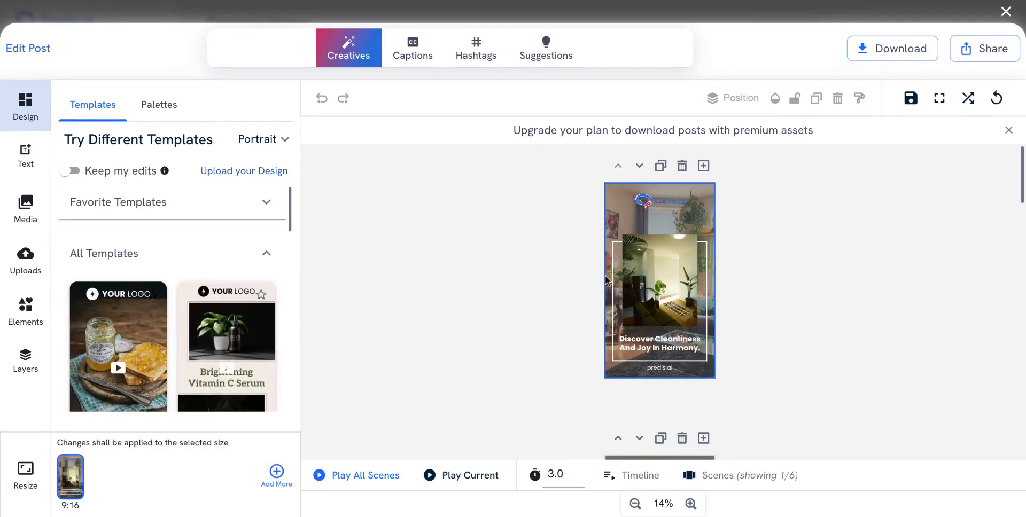
Step: Apply the "Revitalize Your Living Space" portrait template to the video post
scroll(240, 307, down, 3)
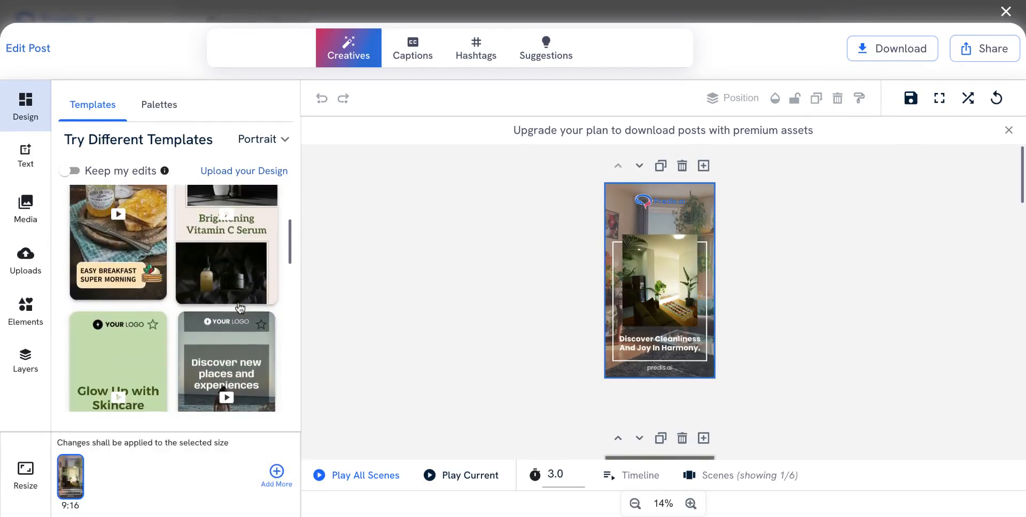
scroll(240, 307, down, 3)
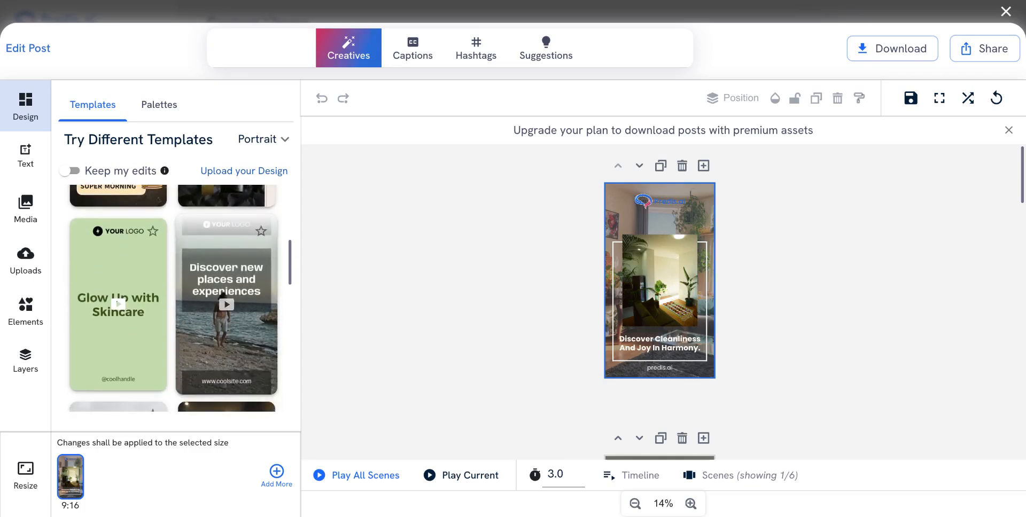
scroll(297, 306, down, 3)
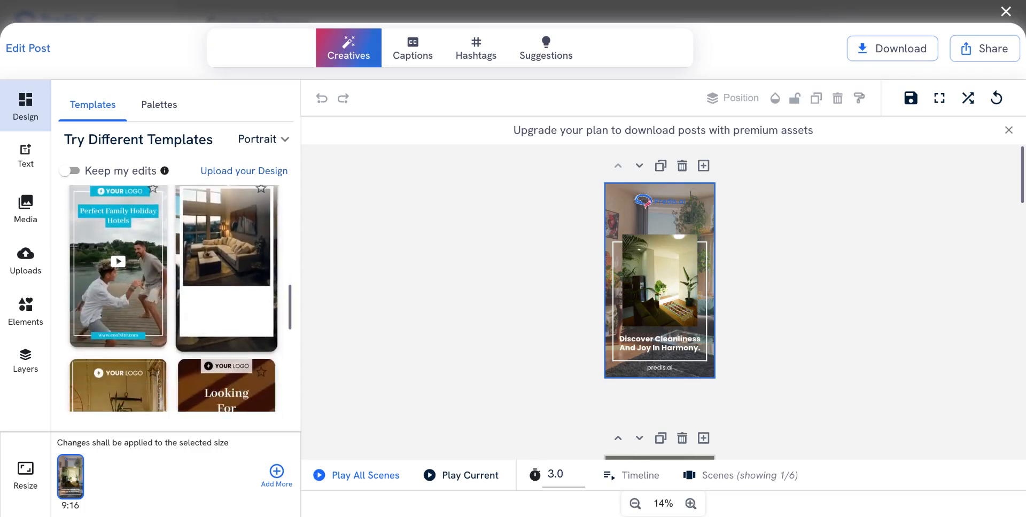
click(233, 284)
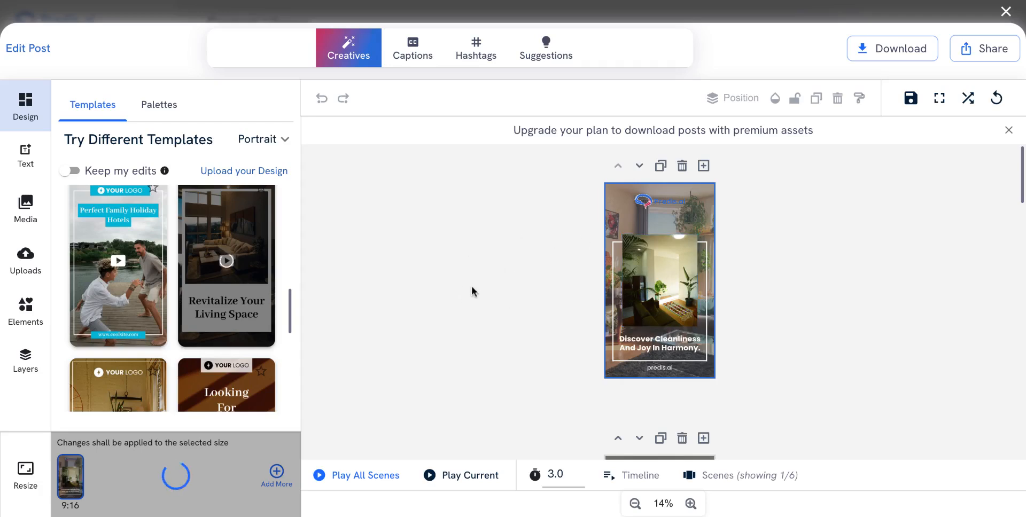
scroll(273, 320, down, 3)
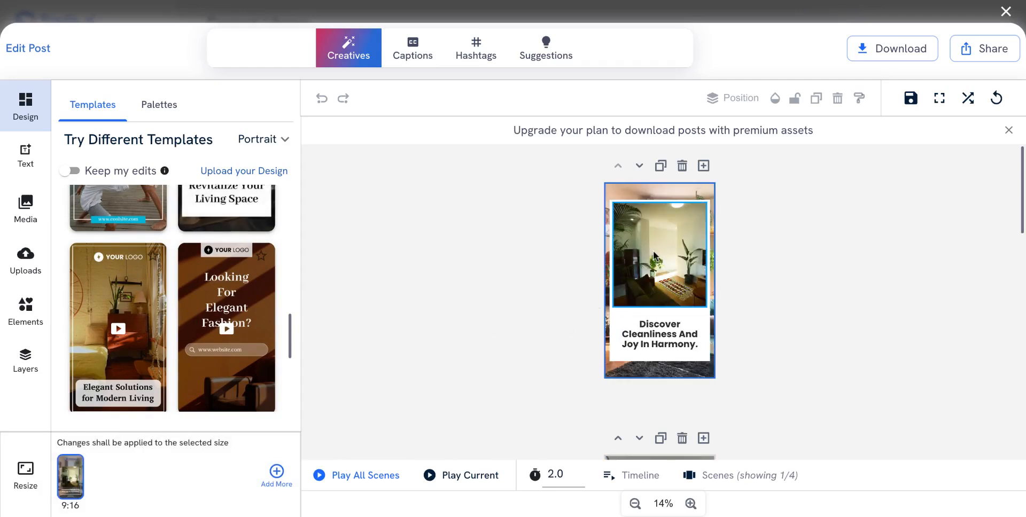
click(691, 197)
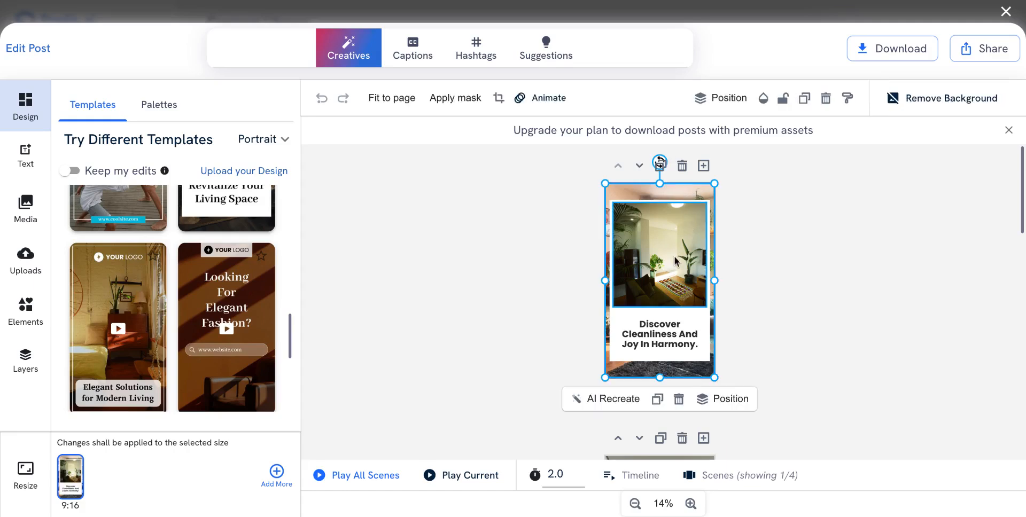
click(647, 257)
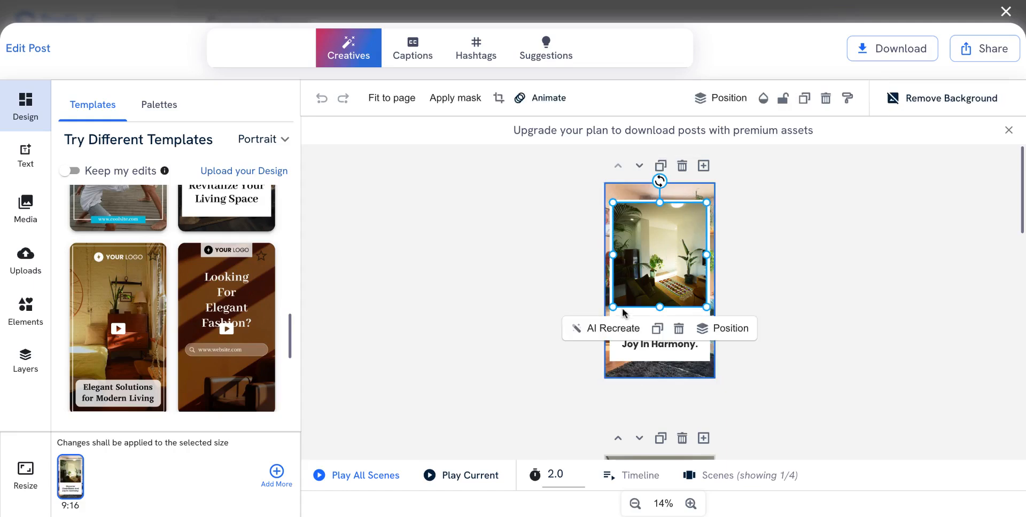
click(608, 327)
click(537, 202)
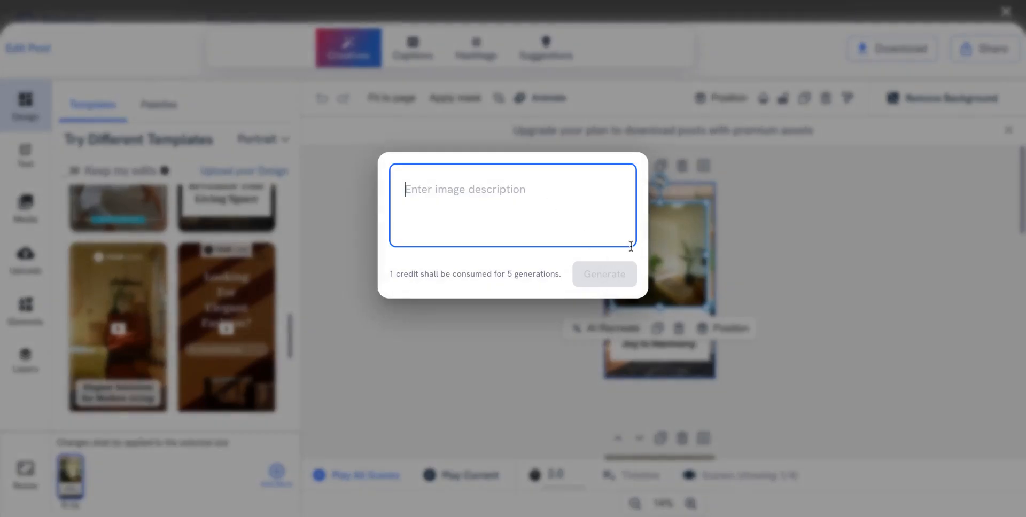
click(610, 276)
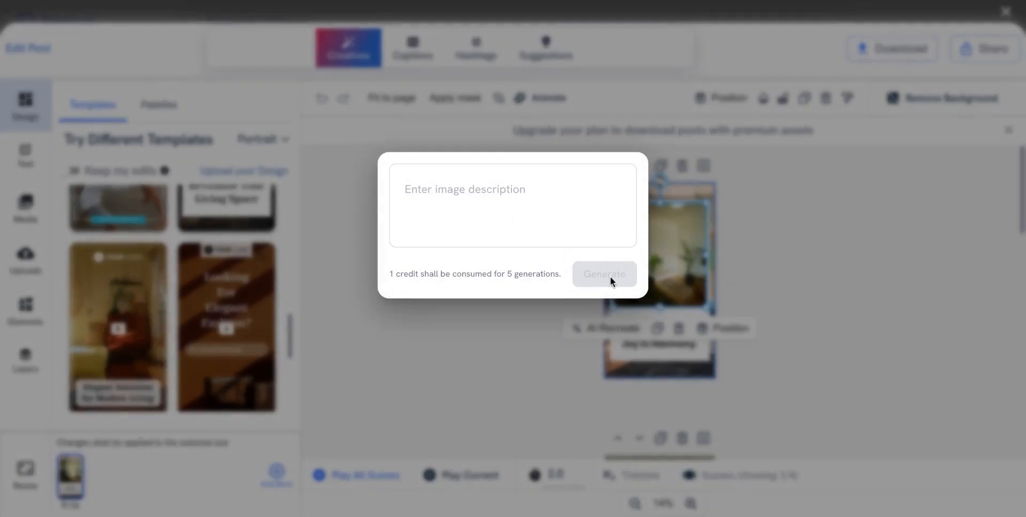
click(671, 233)
click(702, 193)
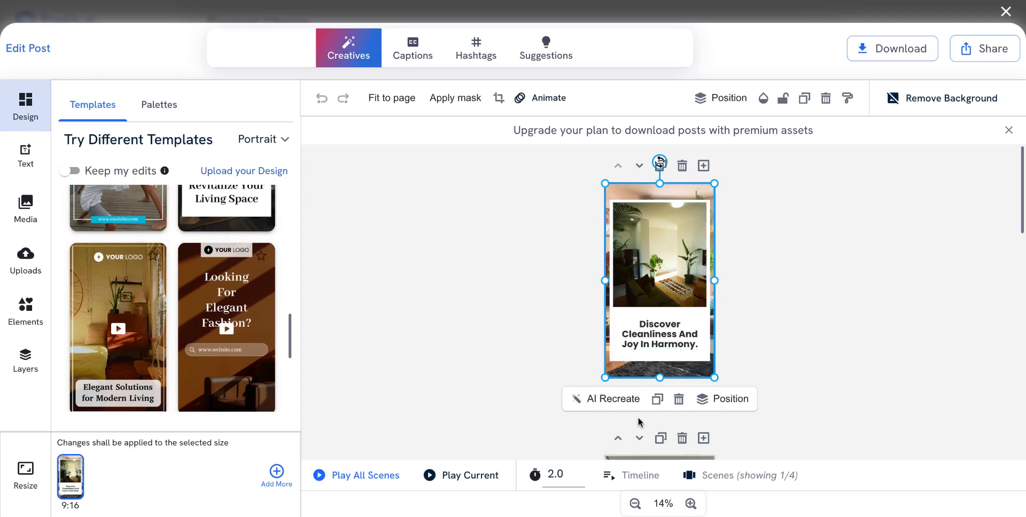
click(613, 409)
click(665, 276)
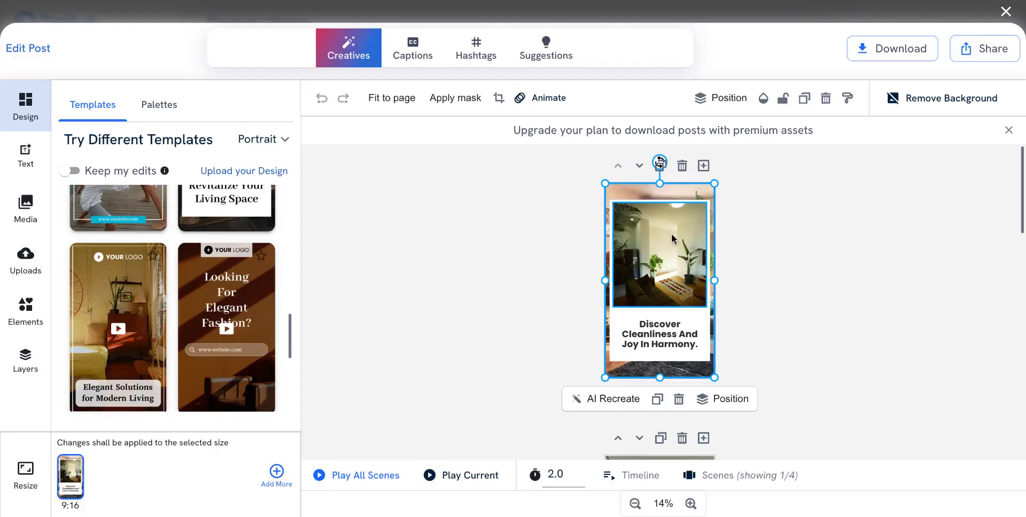
Step: Replace the framed image in the first scene with the AI-picked video of the living room with the grey corner sofa
click(668, 237)
click(30, 215)
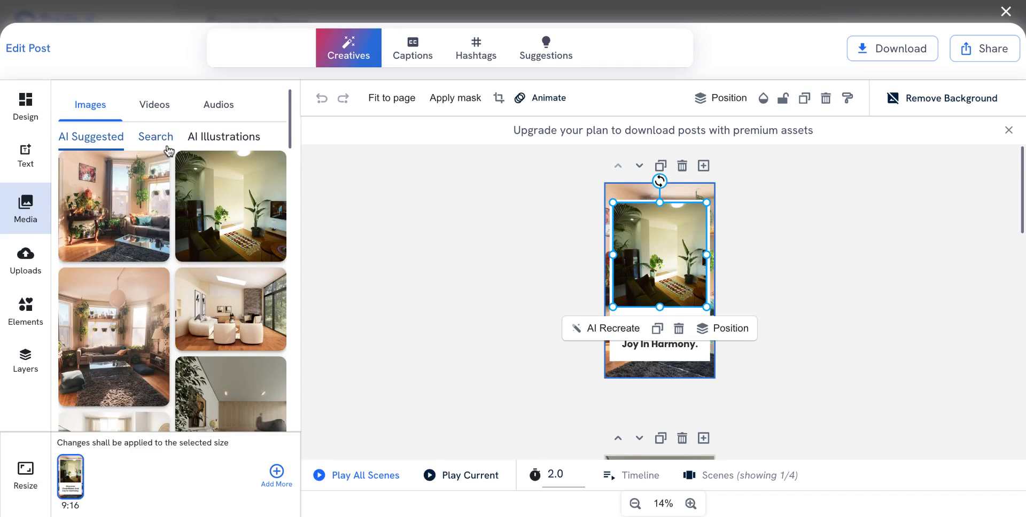
click(155, 105)
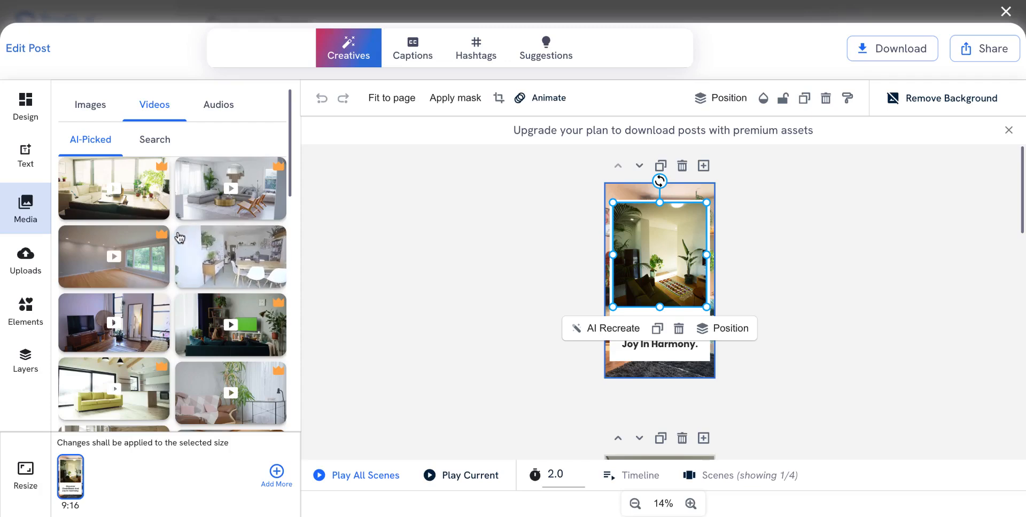
click(135, 202)
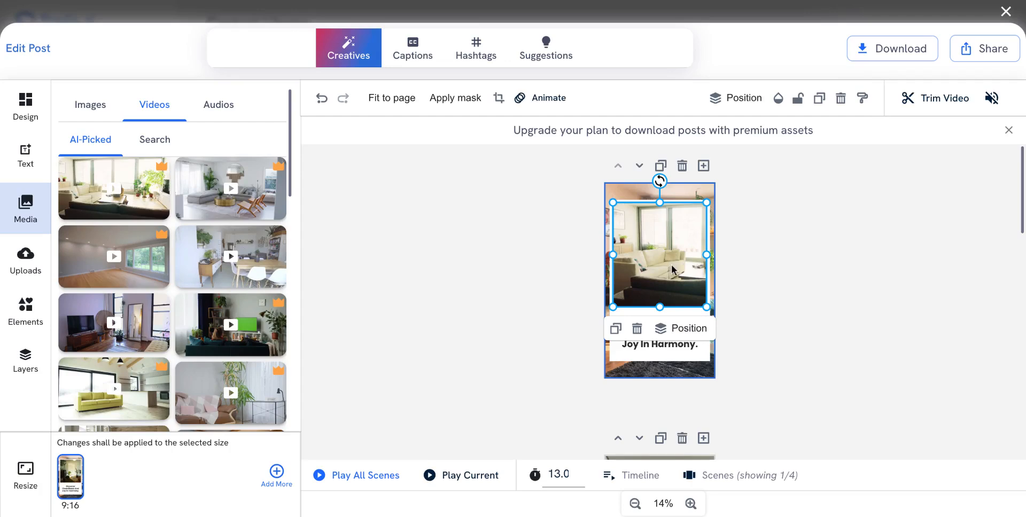
click(254, 201)
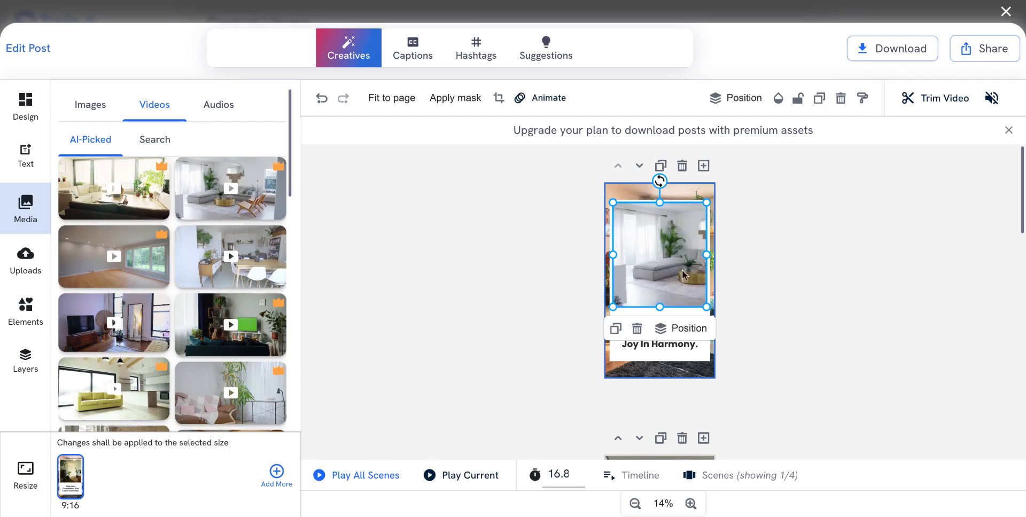
Step: Shift the grey sofa video inside its frame so the round gold table and wooden chair are in view
double_click(674, 264)
drag(675, 263, 632, 264)
click(847, 239)
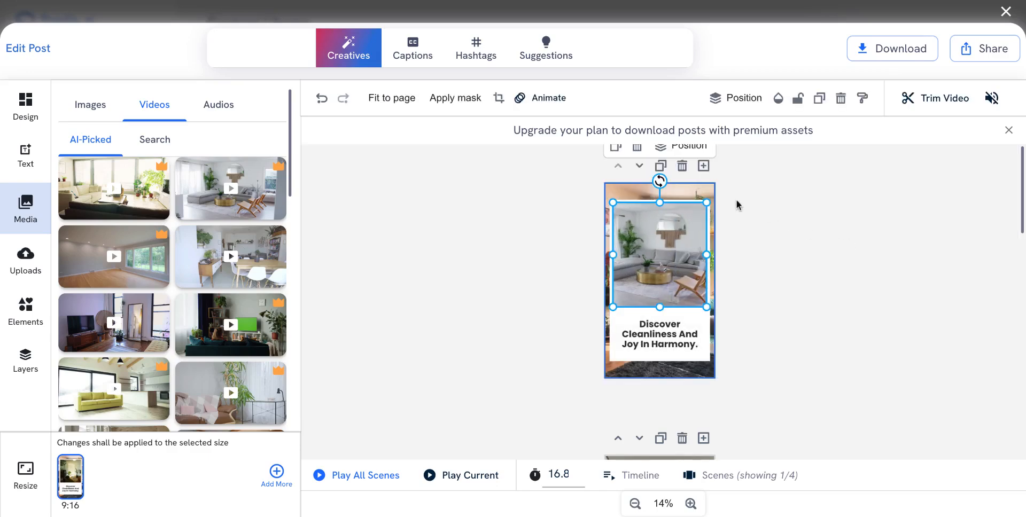
Step: Reposition the first scene's background image slightly to the left within its crop area
click(706, 195)
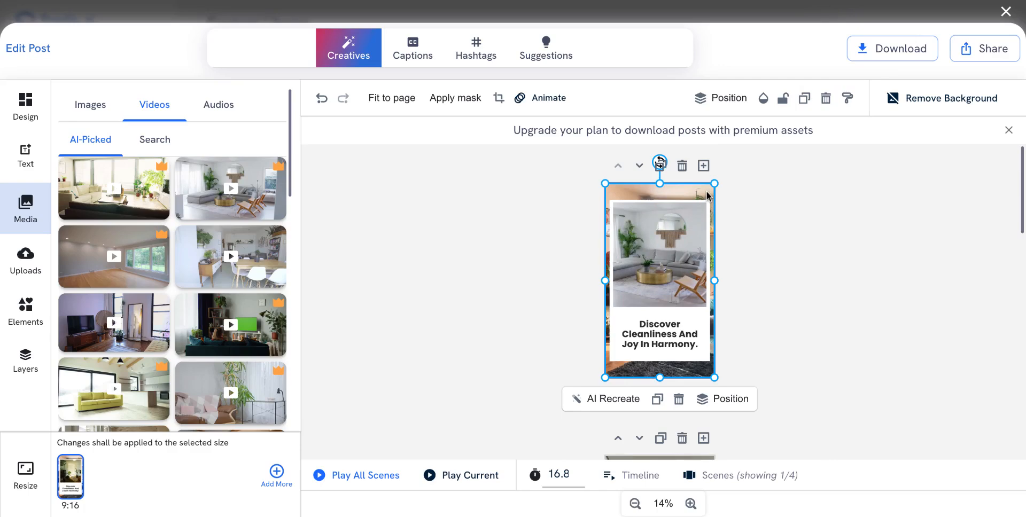
double_click(706, 196)
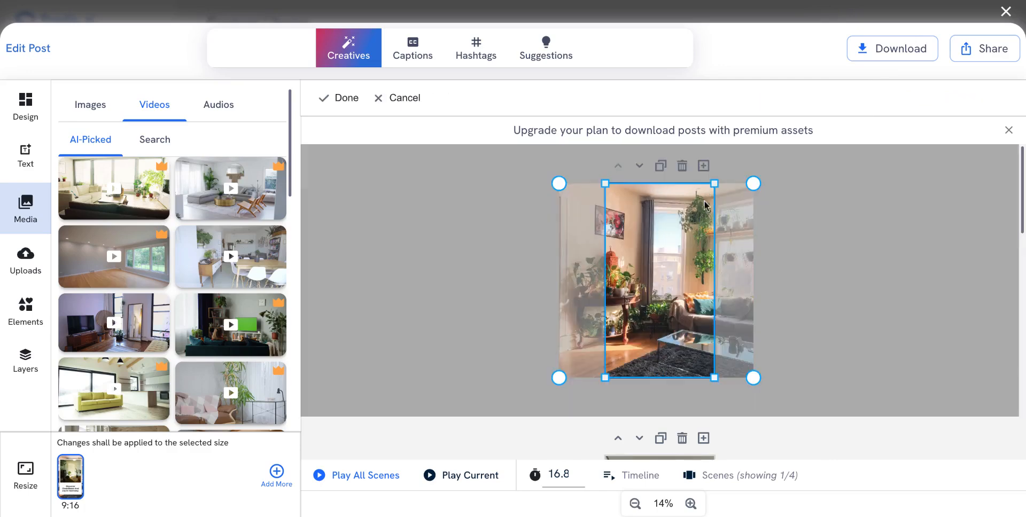
mouse_move(690, 242)
mouse_down()
mouse_move(655, 239)
mouse_move(677, 244)
mouse_up()
click(869, 239)
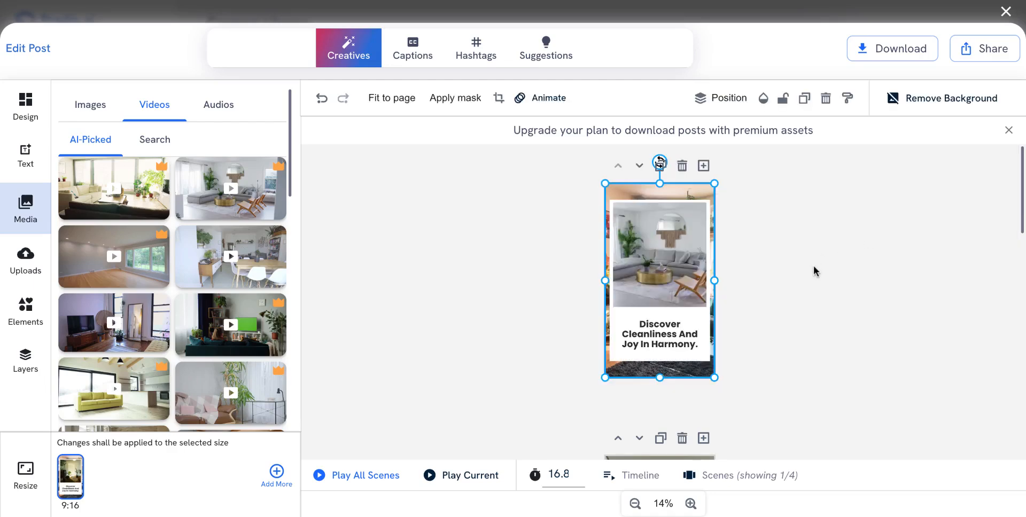
Step: Rewrite the first scene's heading with AI in the Friendly tone and shrink its text box to fit the white panel
click(662, 341)
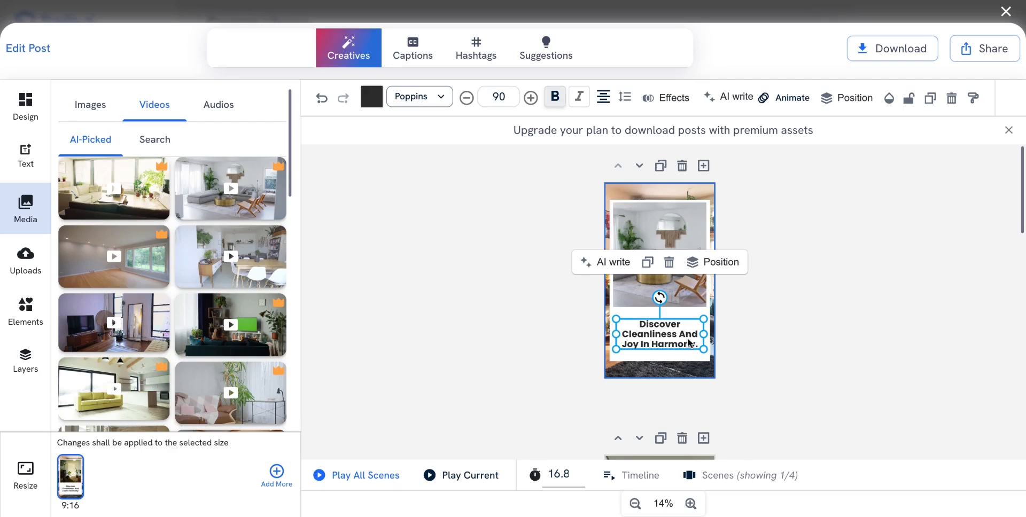
drag(698, 345, 635, 324)
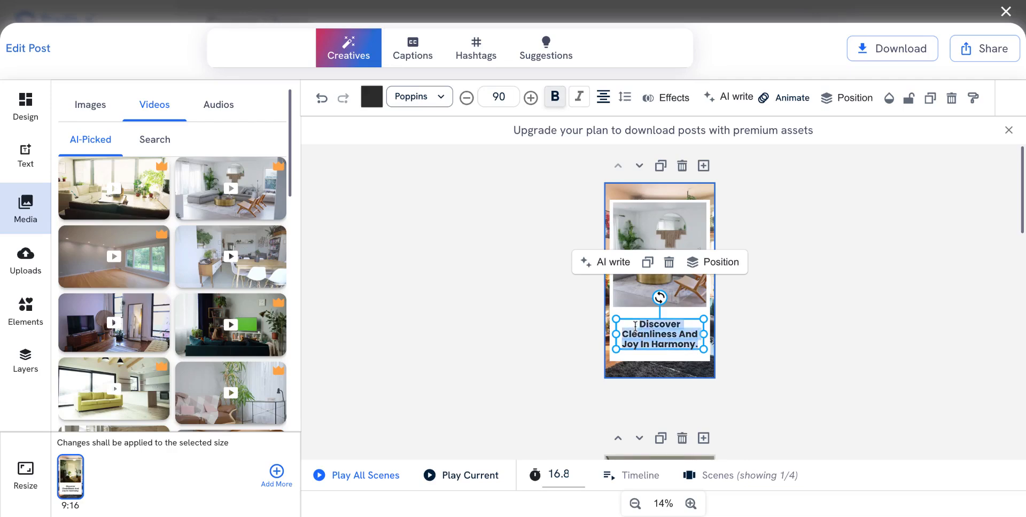
click(612, 266)
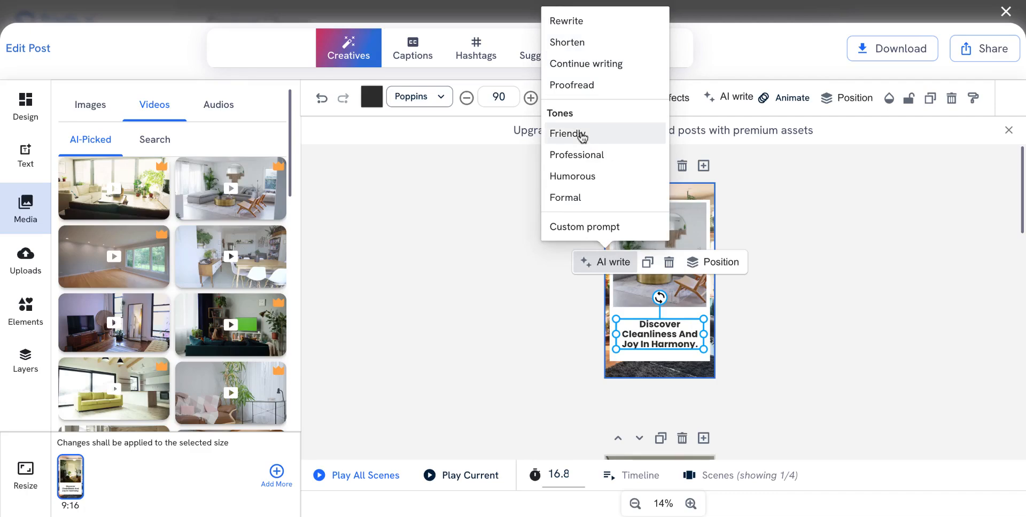
click(584, 134)
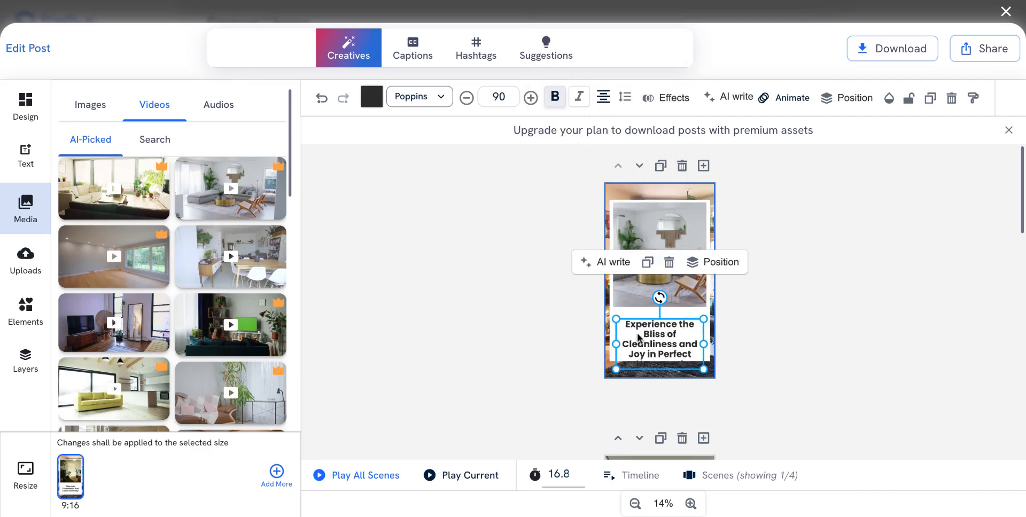
drag(702, 369, 680, 335)
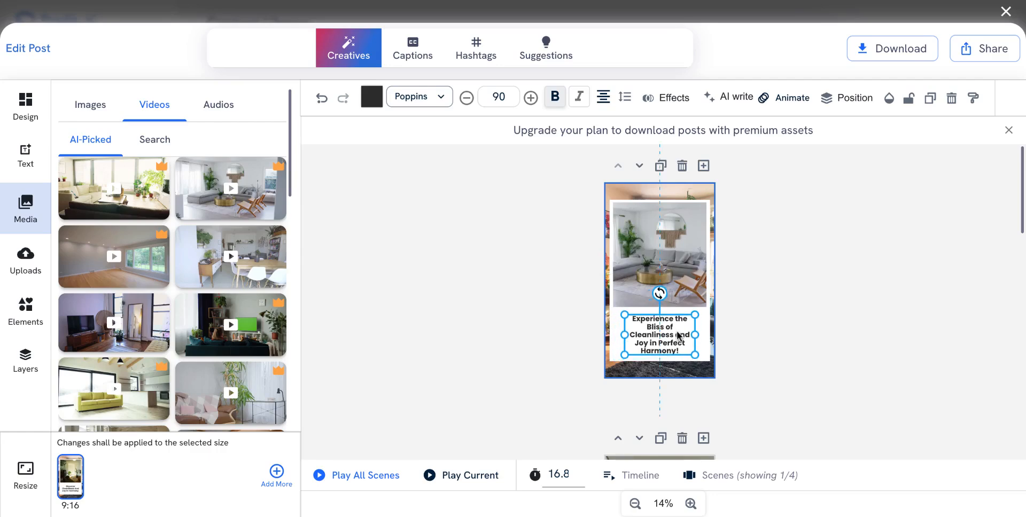
Step: Add the uploaded Predis.ai logo to the first scene and centre it along the upper edge of the framed video
click(834, 300)
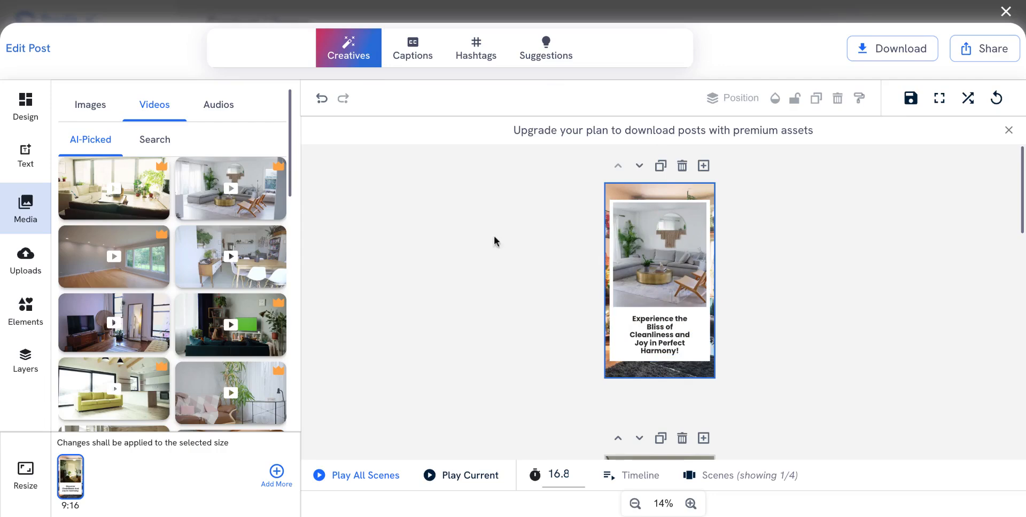
click(27, 272)
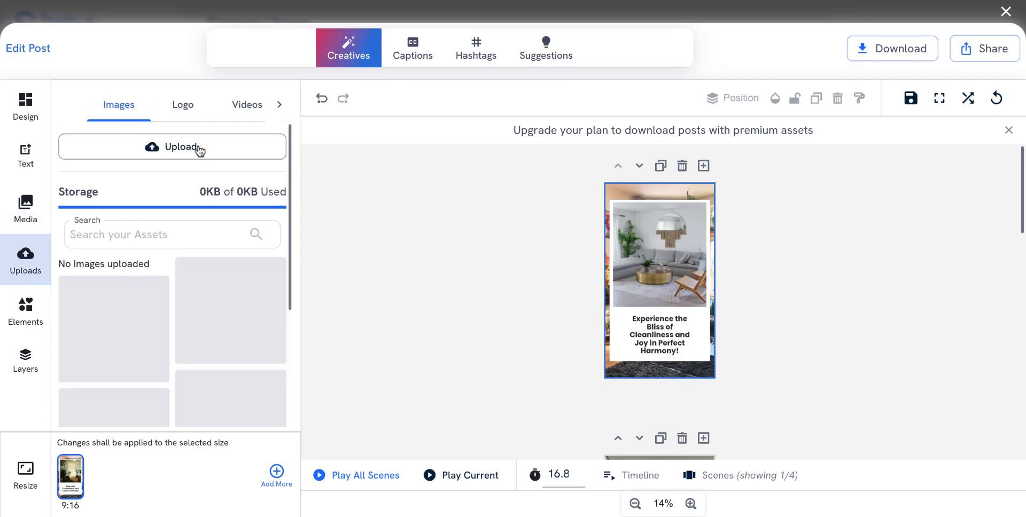
click(182, 106)
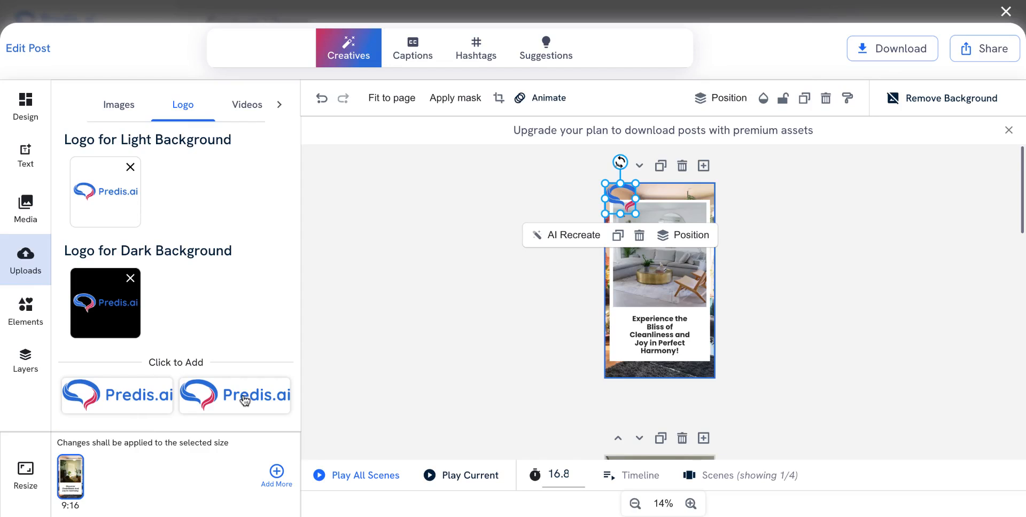
drag(635, 198, 661, 208)
click(823, 229)
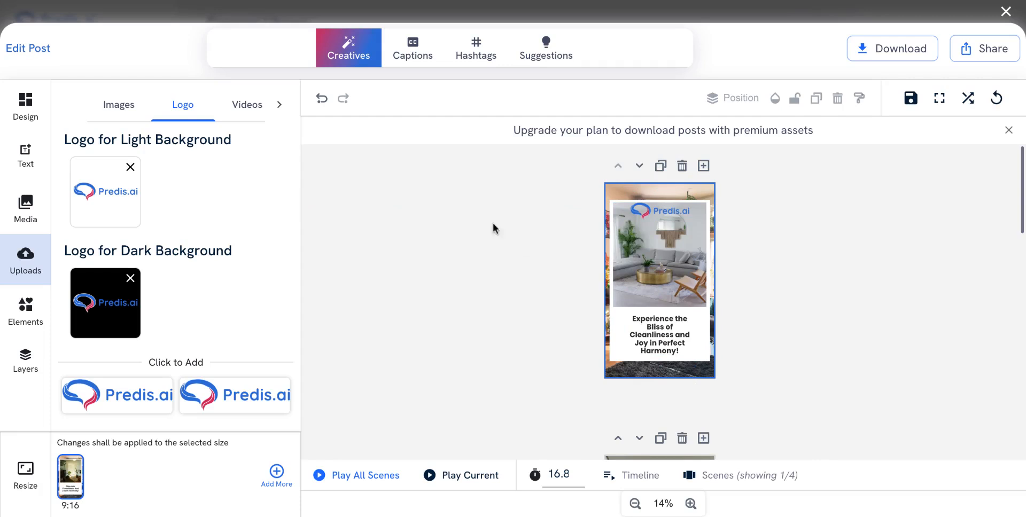
Step: Try the Bounce entry animation on the first scene's framed video, cycling its direction from left to up to right
click(688, 256)
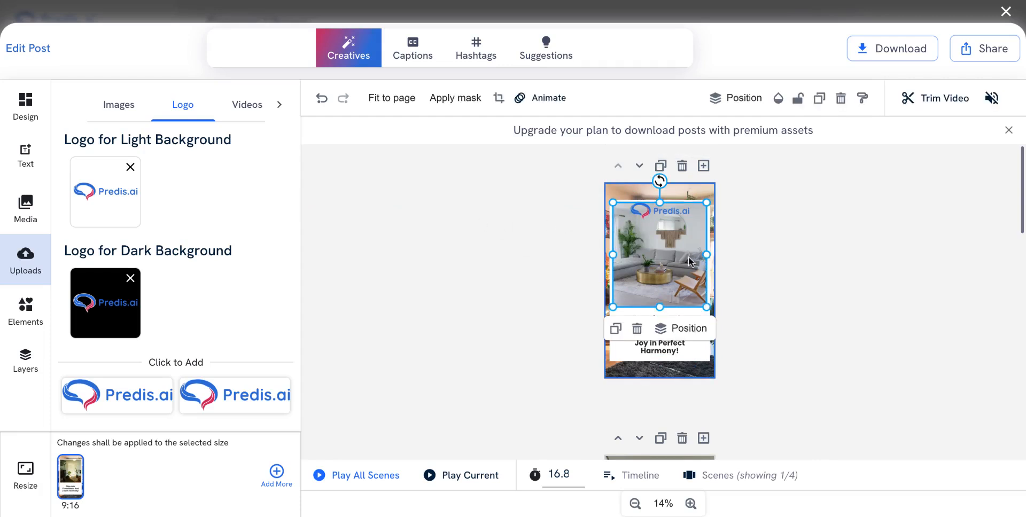
click(542, 99)
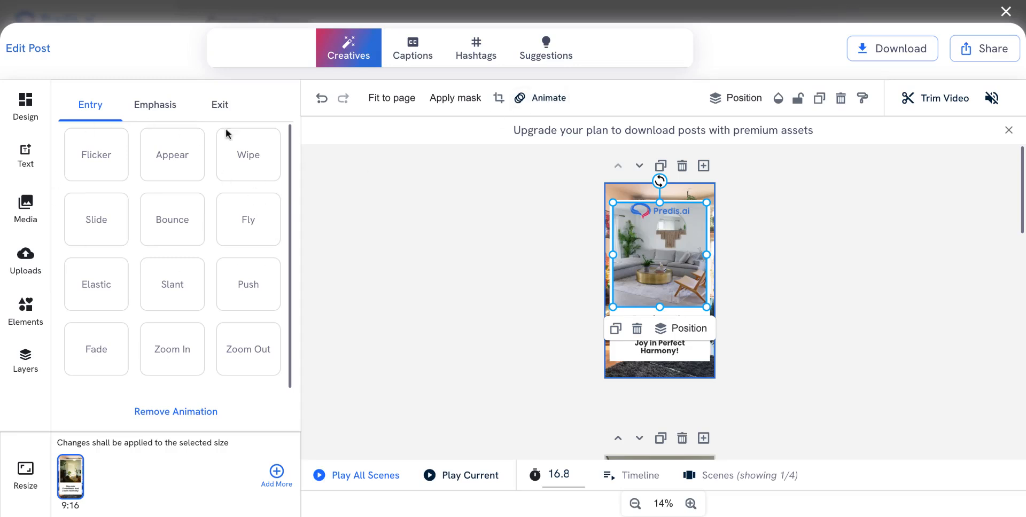
click(161, 105)
click(221, 105)
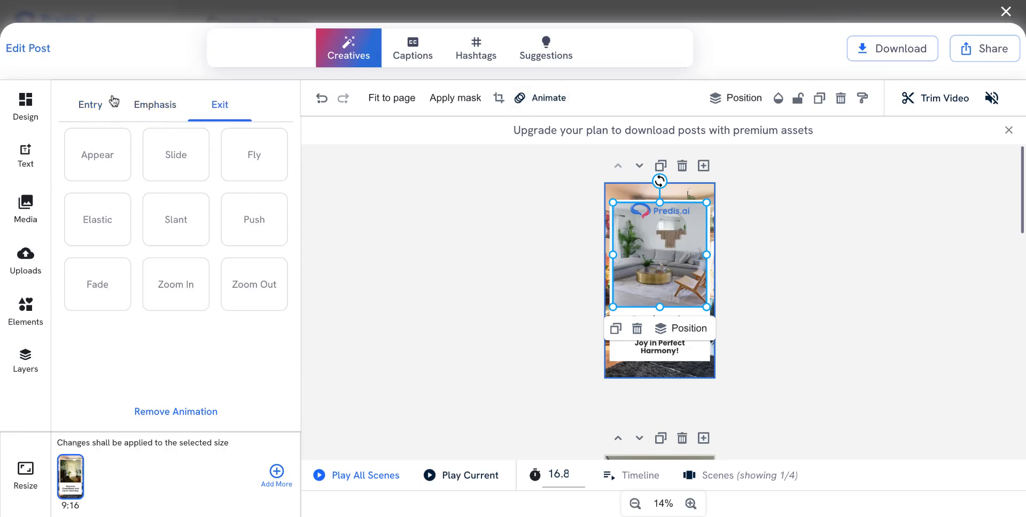
click(98, 108)
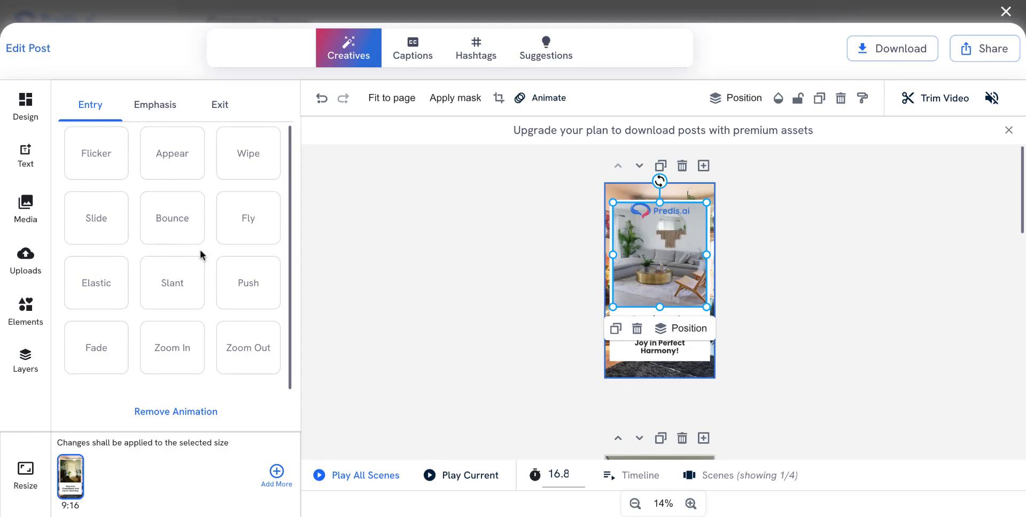
click(181, 227)
scroll(197, 299, down, 2)
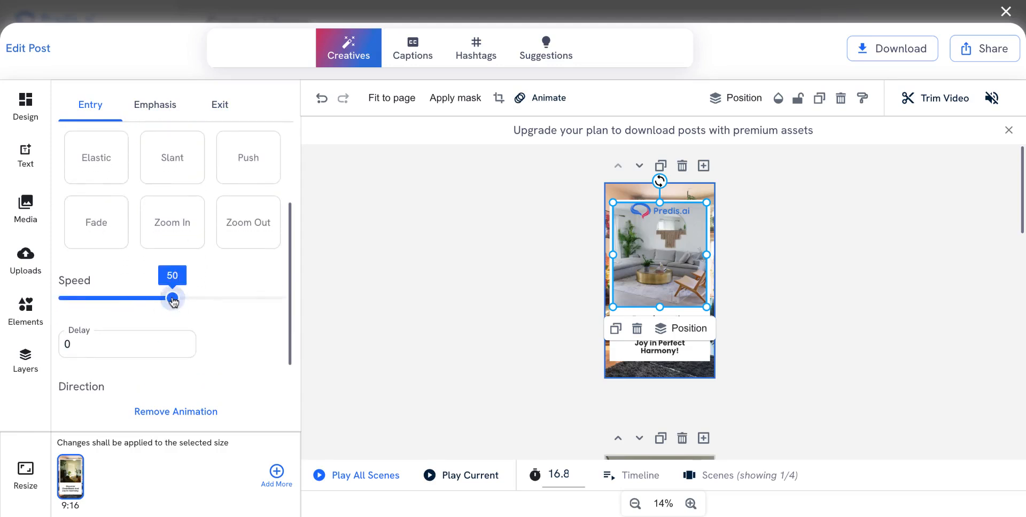
scroll(172, 296, down, 1)
click(111, 384)
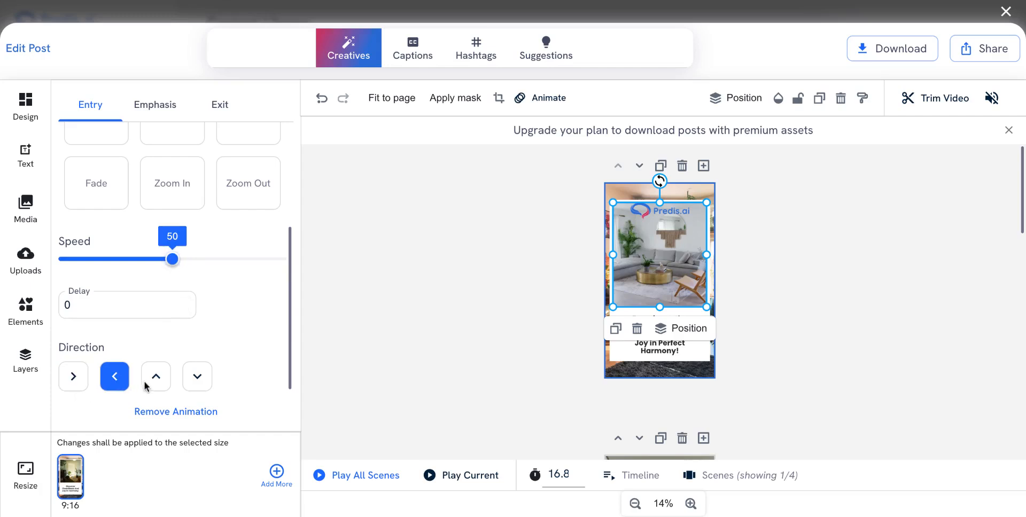
click(158, 382)
click(74, 381)
scroll(160, 419, up, 3)
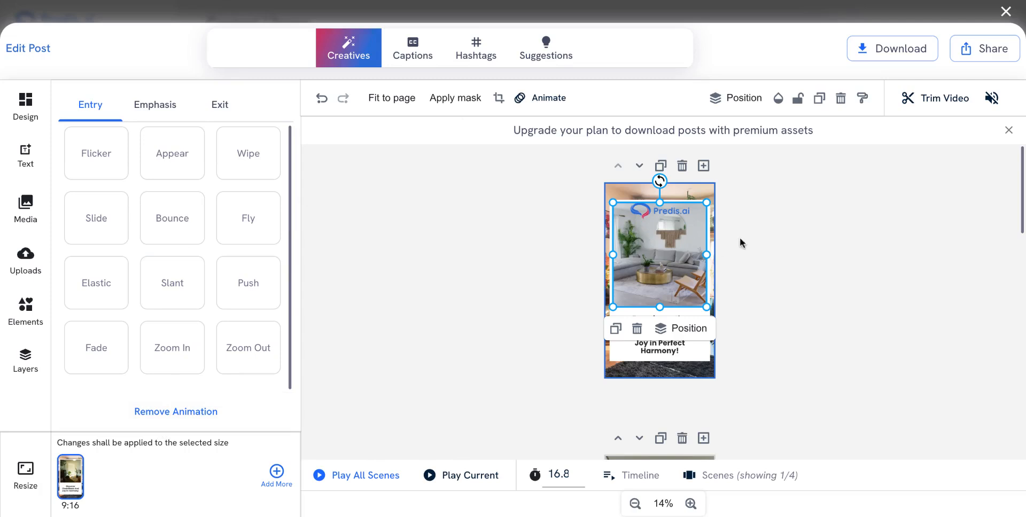
click(751, 211)
Step: Mask the first scene's framed video with the square shape after trying the circle and star masks
click(689, 199)
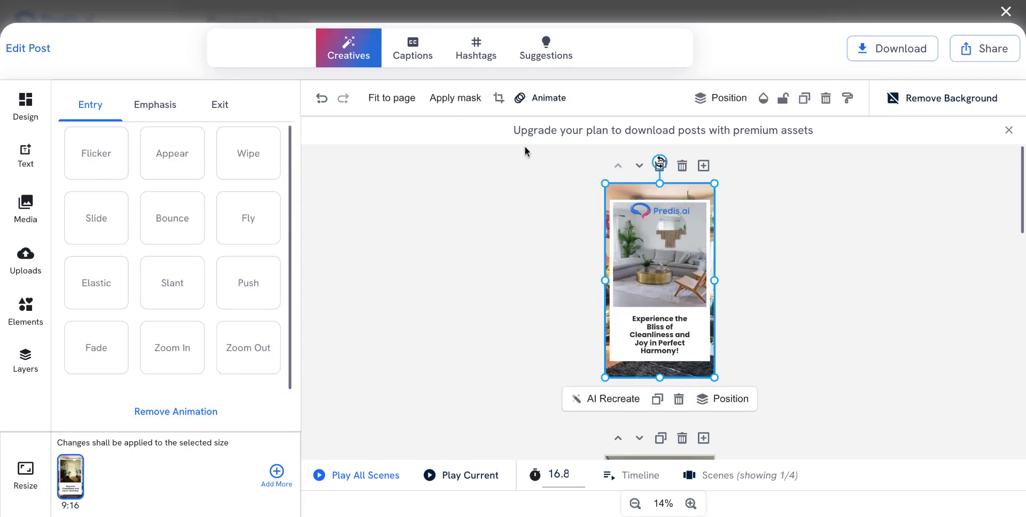
click(448, 107)
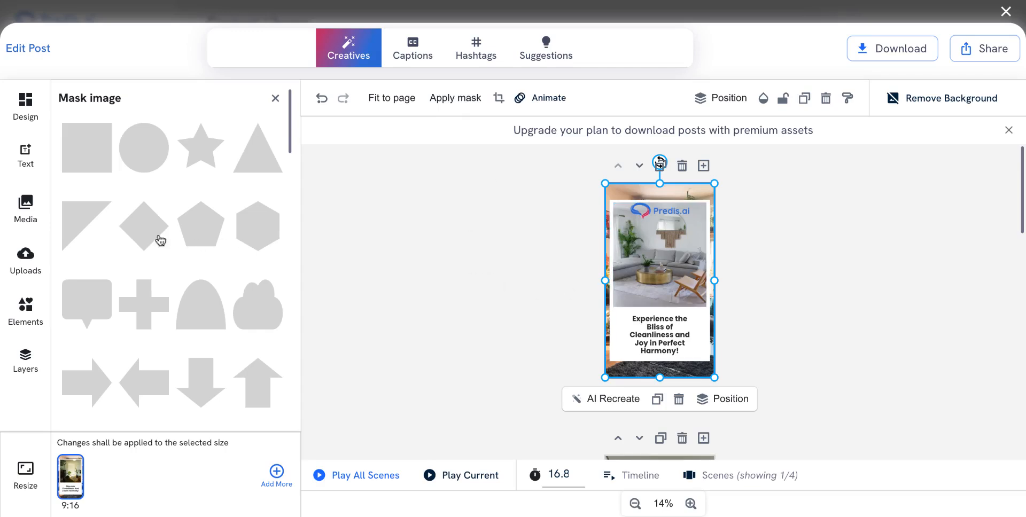
click(651, 261)
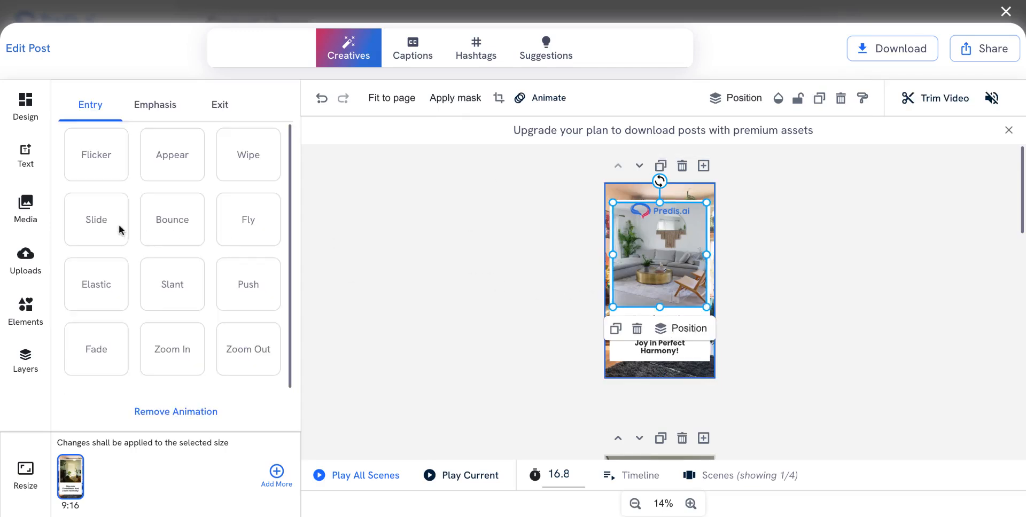
click(461, 99)
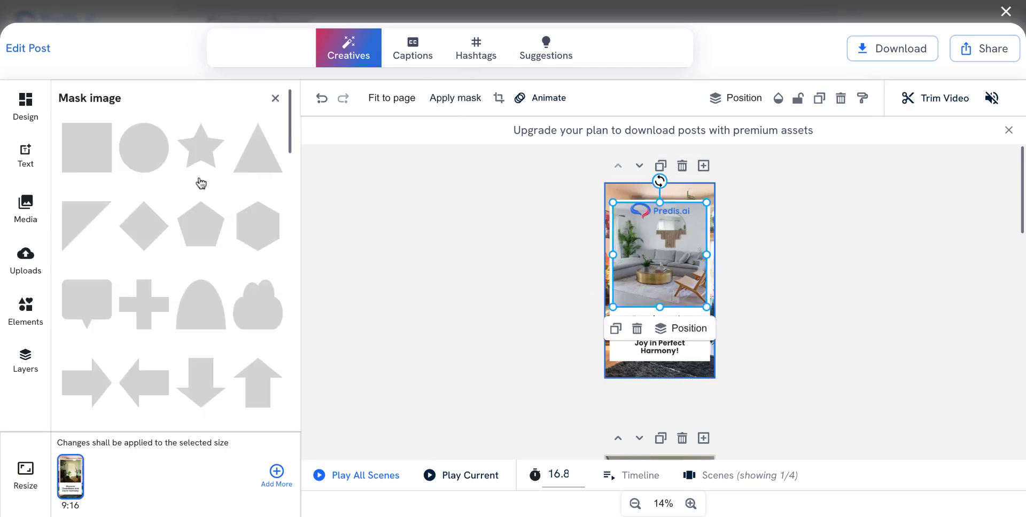
click(146, 153)
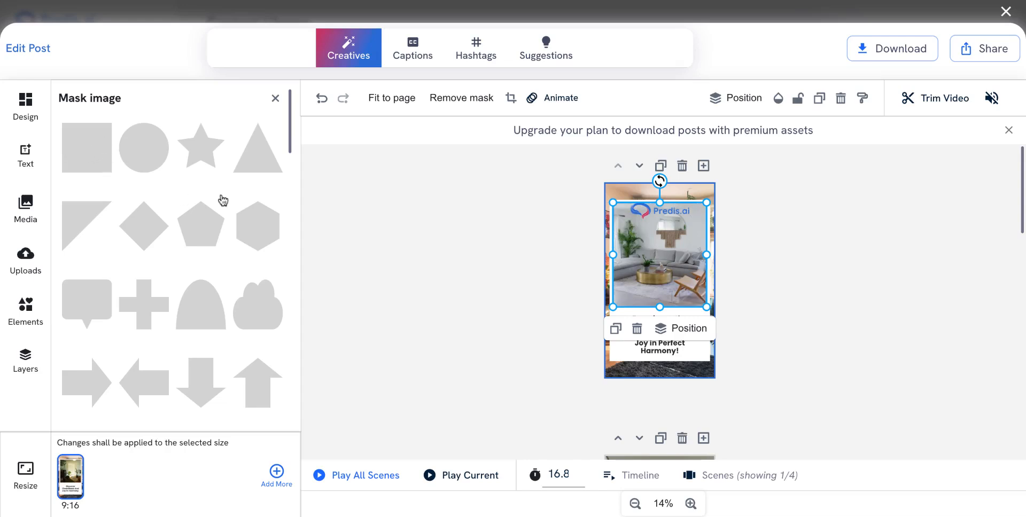
click(202, 154)
click(91, 156)
click(819, 212)
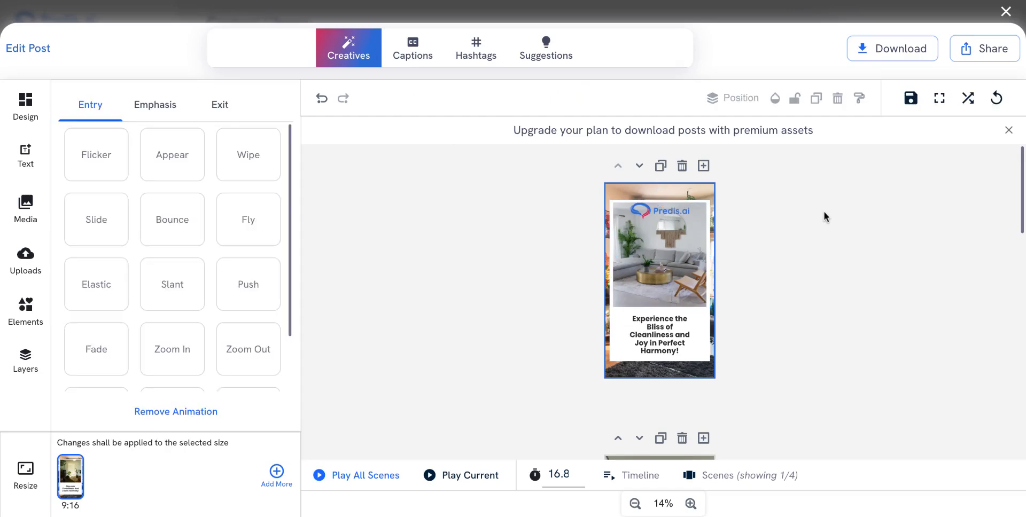
Step: Trim the end of the first scene's framed video to 0:08
click(669, 234)
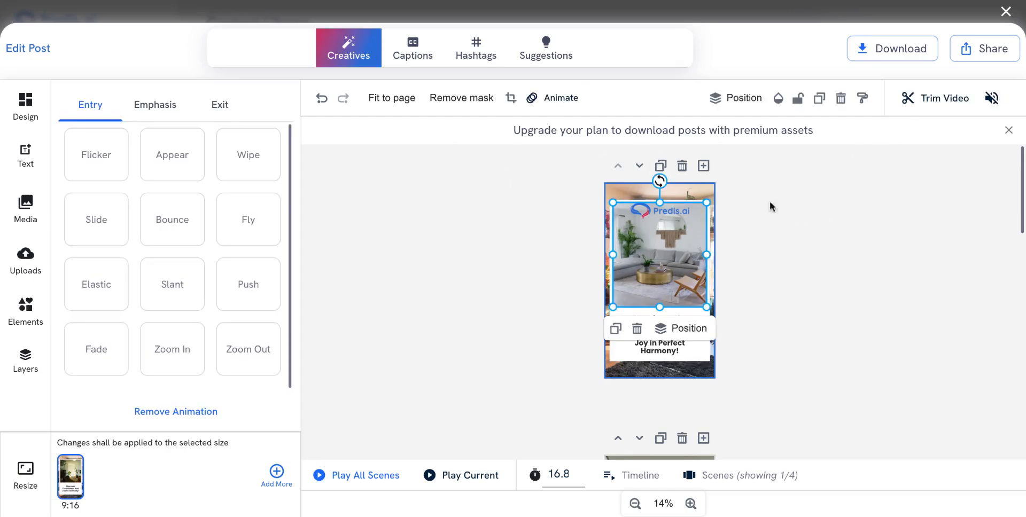
click(929, 99)
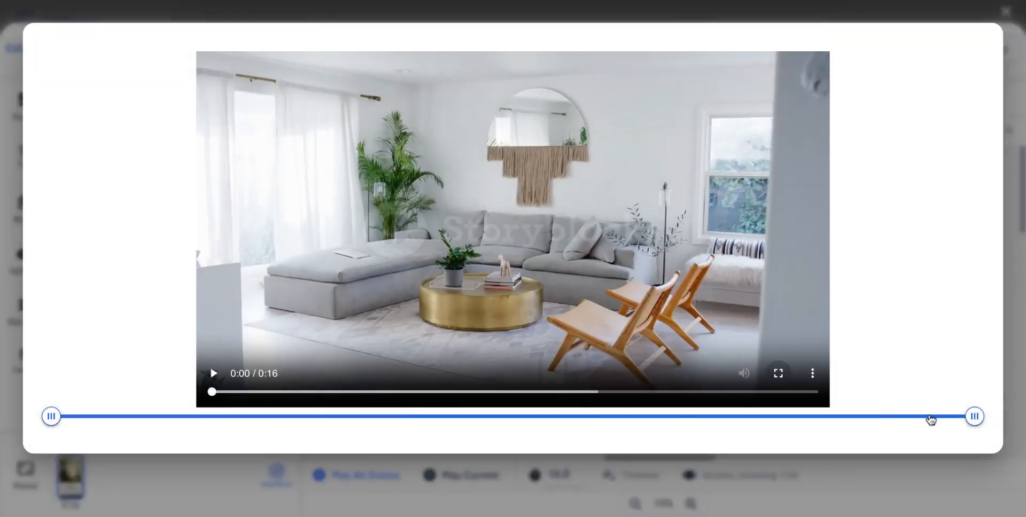
drag(973, 416, 513, 418)
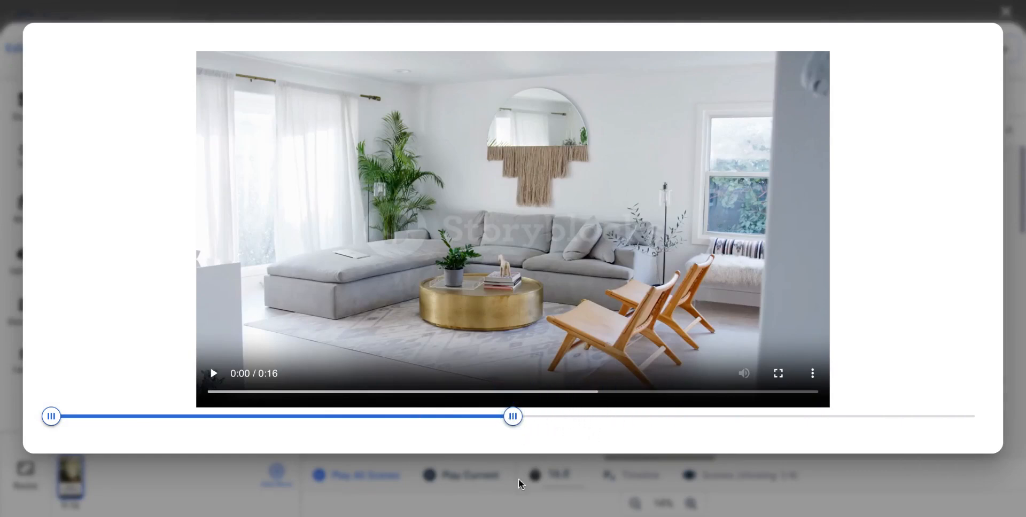
click(613, 467)
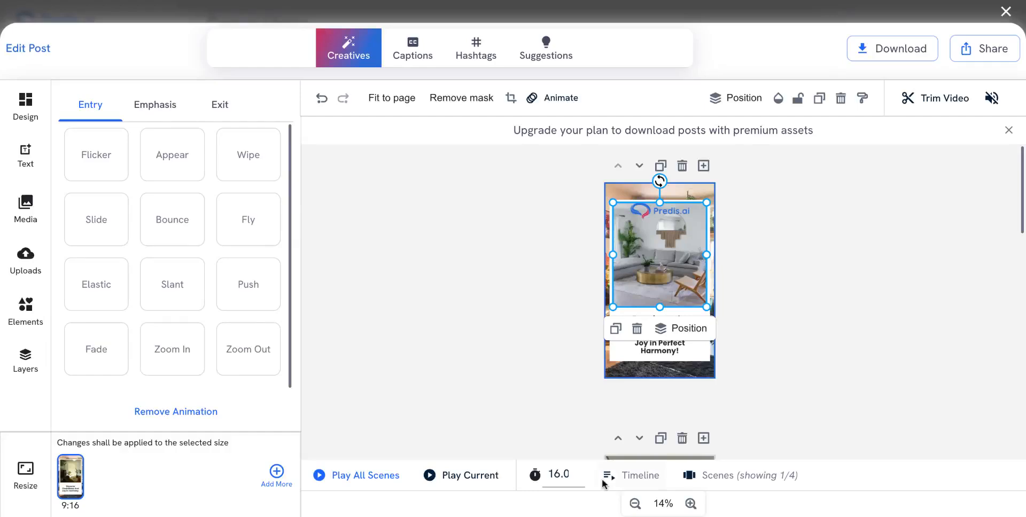
Step: Preview all scenes of the ad briefly, and play back the first scene on its own
click(368, 475)
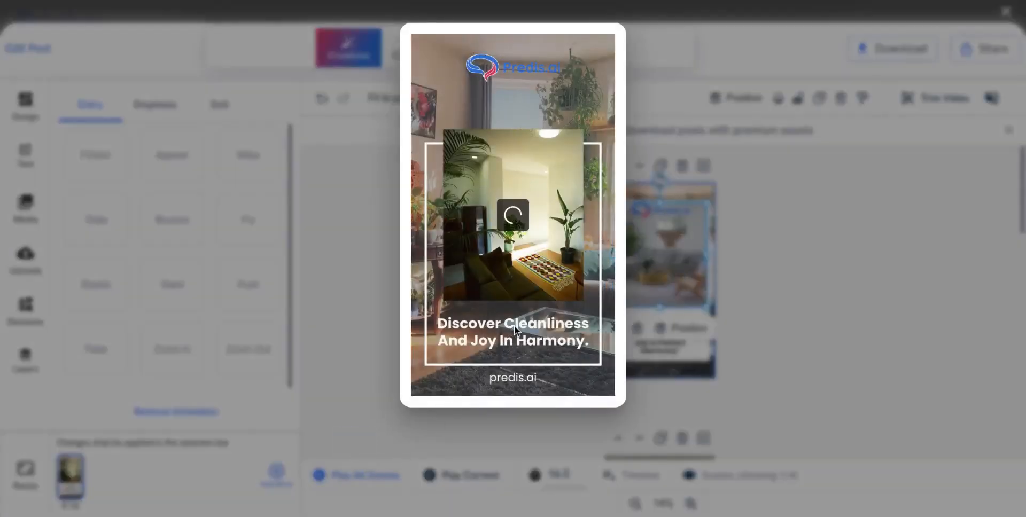
click(804, 188)
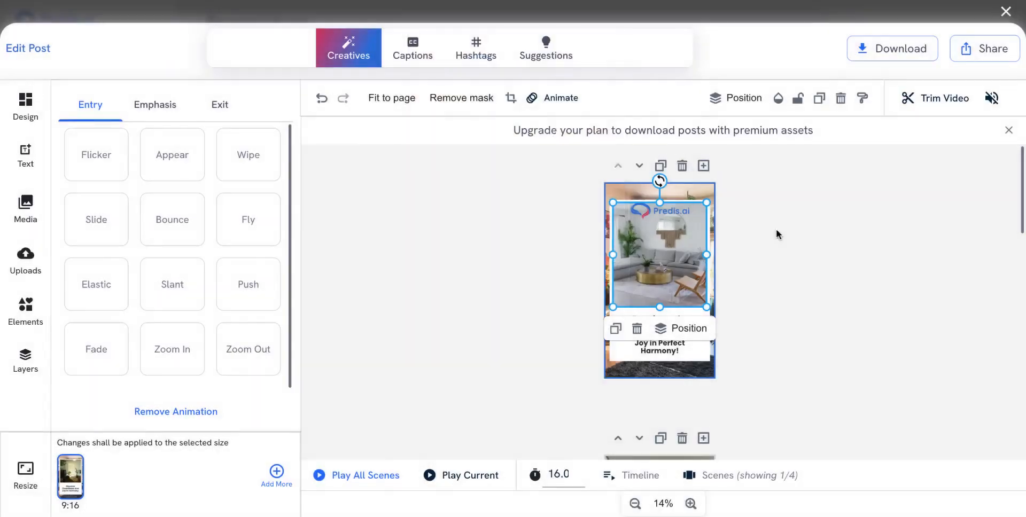
click(463, 475)
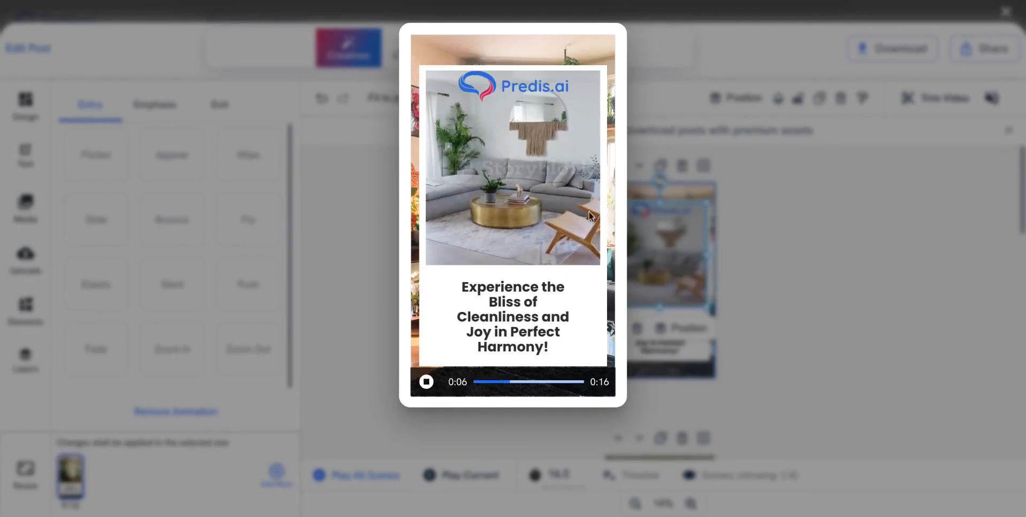
click(878, 193)
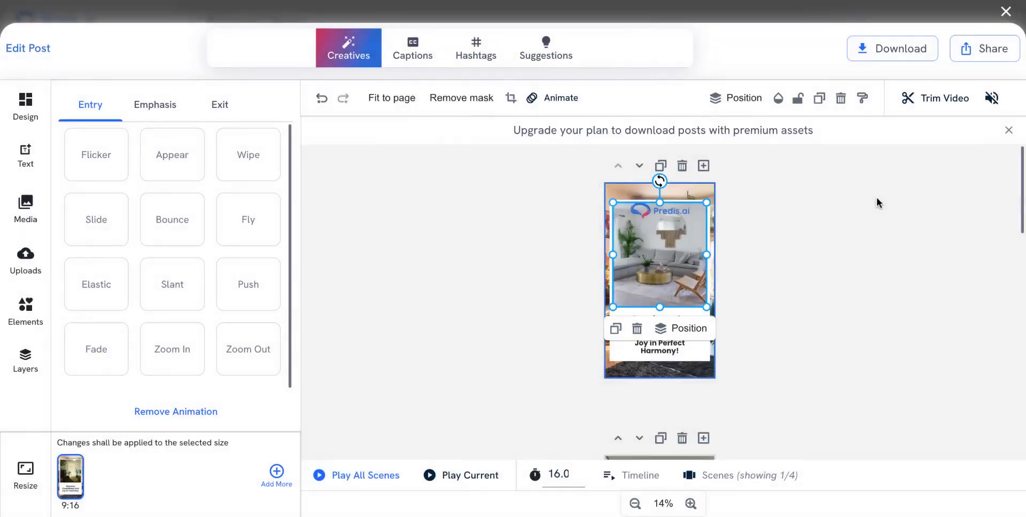
Step: Trim the end of the first scene's framed video to 0:07
click(941, 99)
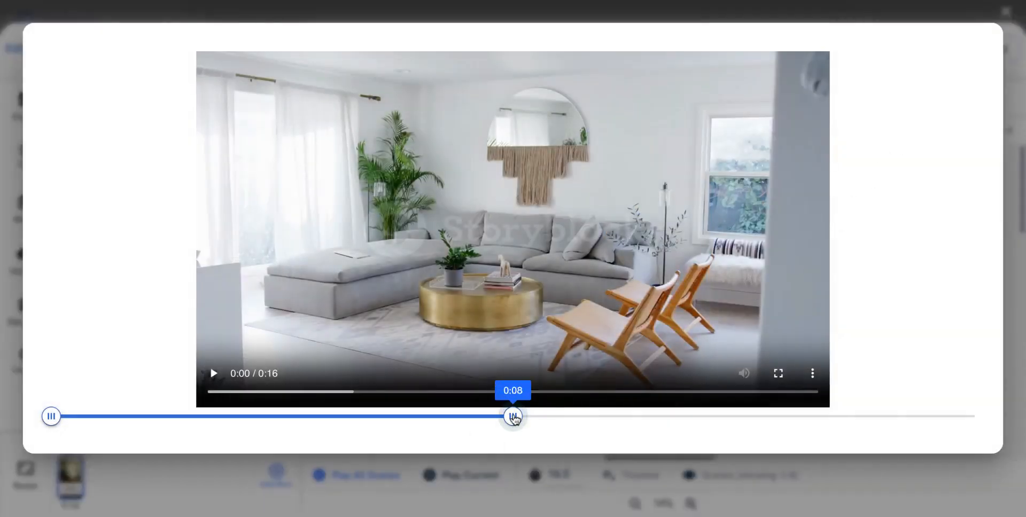
drag(514, 419, 440, 418)
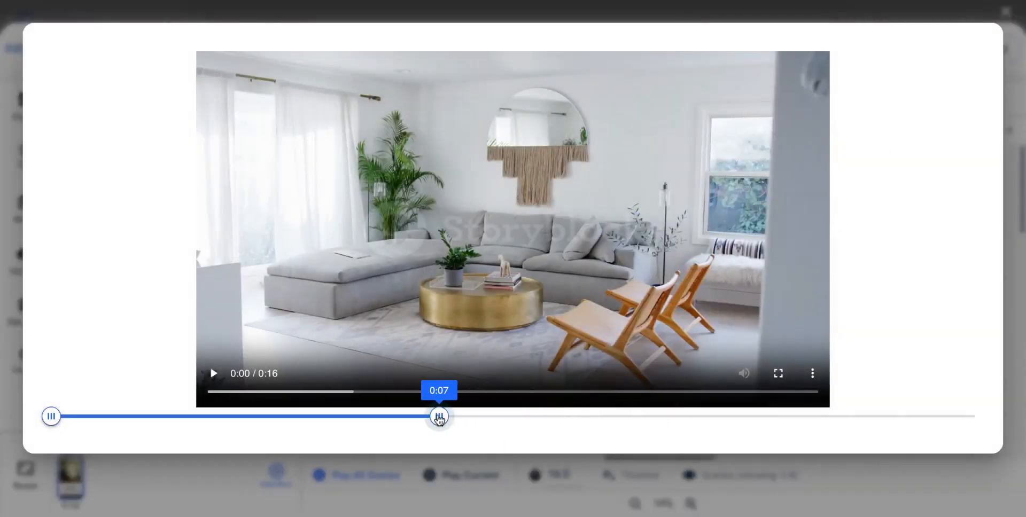
click(627, 477)
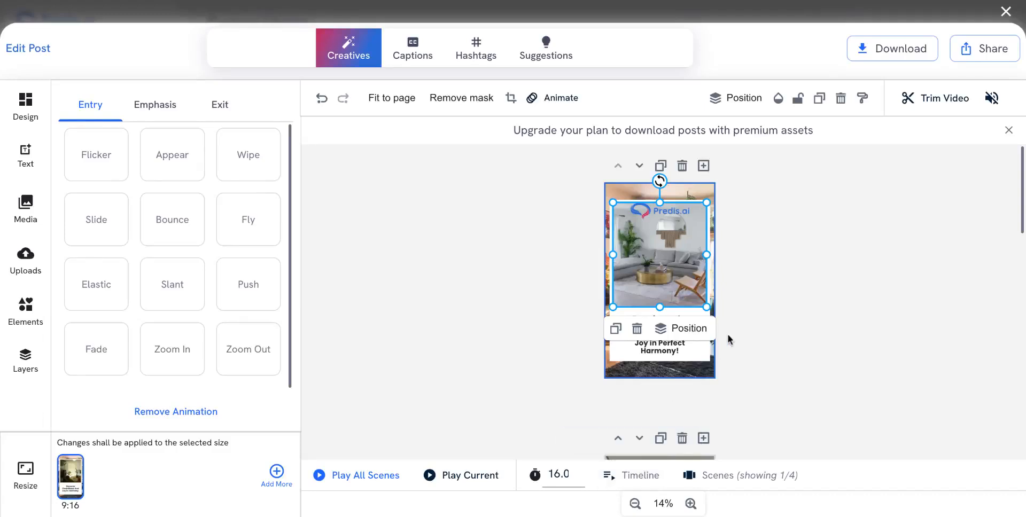
Step: Set the first scene's duration to 6.0 seconds
click(689, 193)
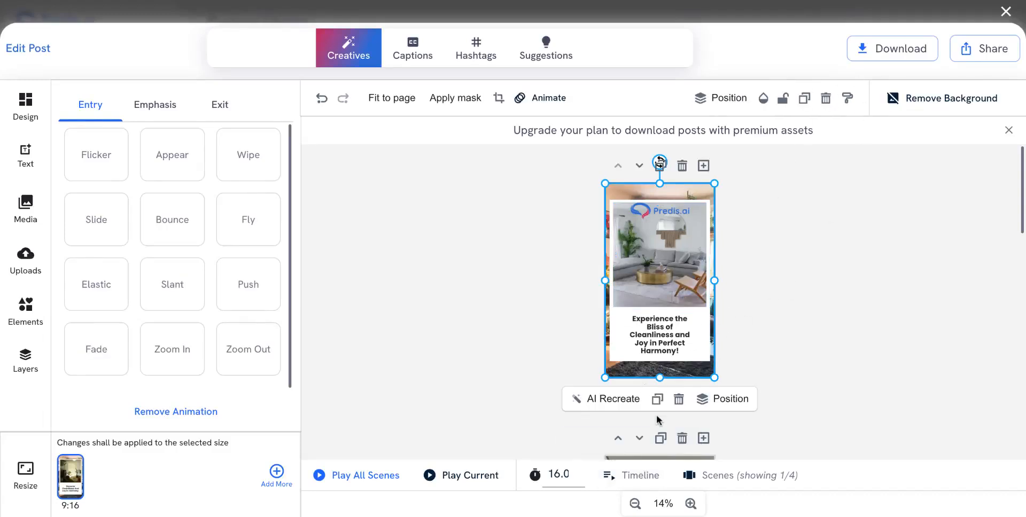
click(571, 478)
click(574, 478)
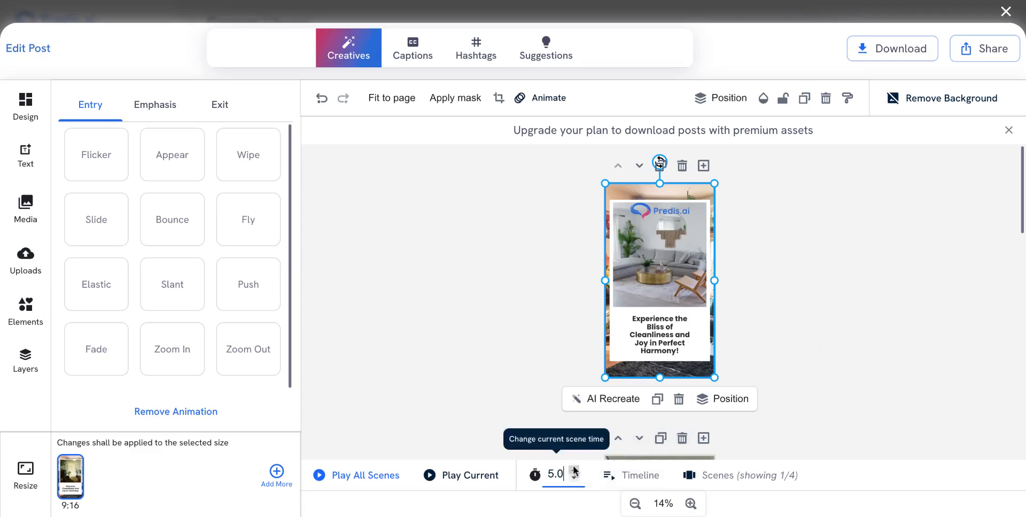
click(573, 471)
click(893, 260)
Step: Play back the first scene on its own to check its new timing
click(655, 302)
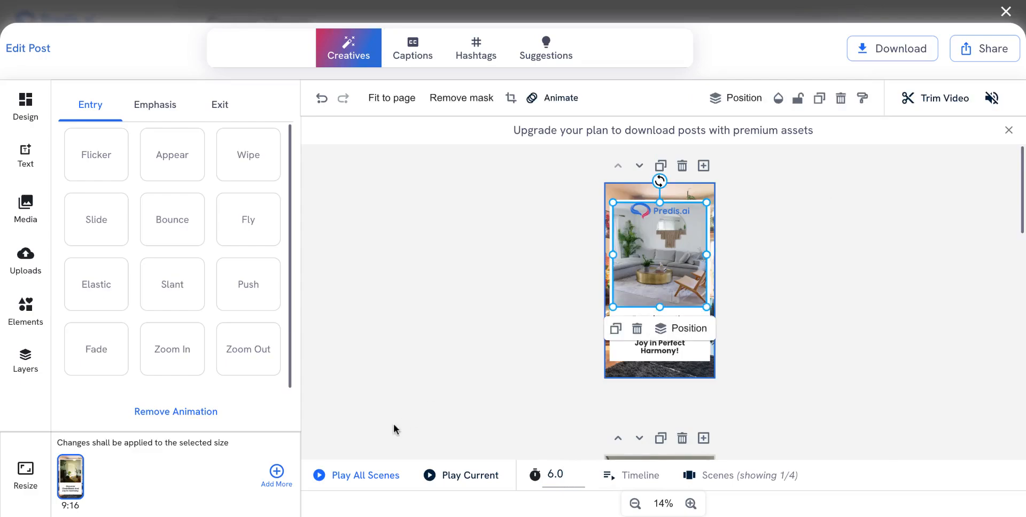
click(455, 477)
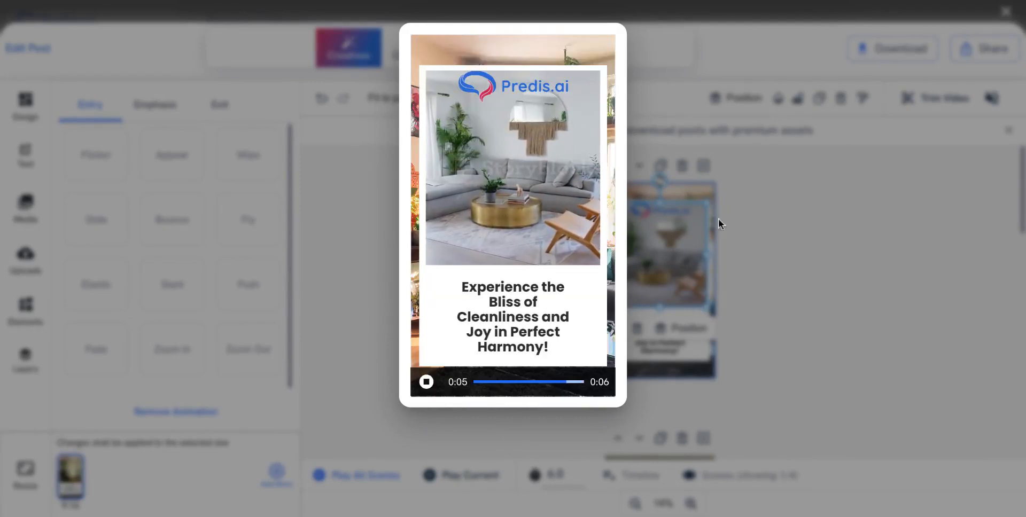
click(804, 214)
Step: Go to the second scene and inspect its framed image, background image and "Home Refresh" heading, ending with the heading selected
scroll(727, 286, down, 3)
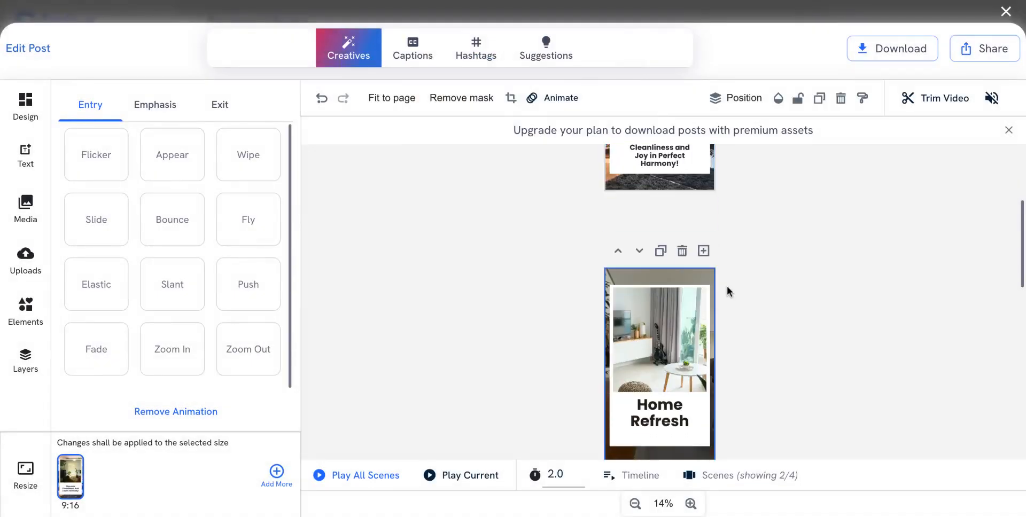
scroll(727, 286, down, 2)
click(667, 233)
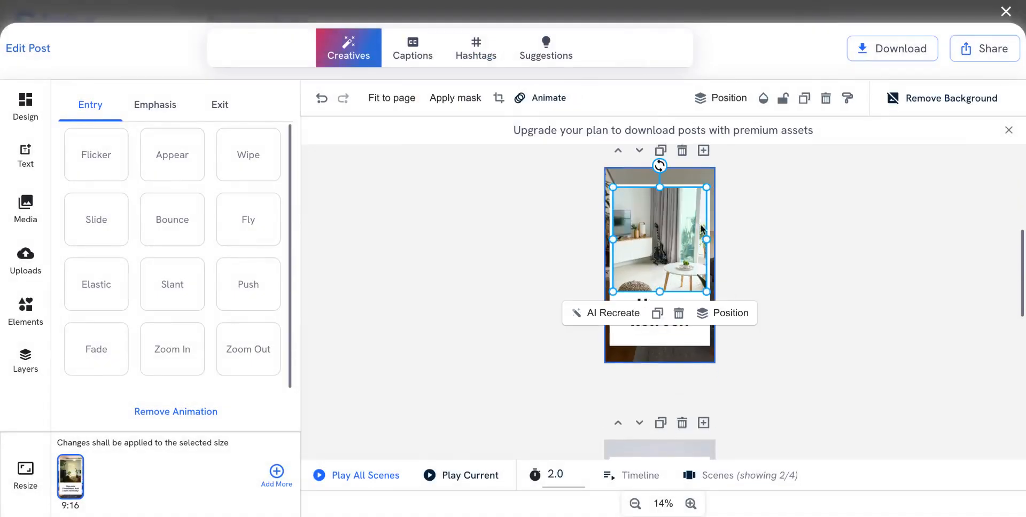
click(704, 172)
click(686, 235)
click(709, 176)
click(661, 320)
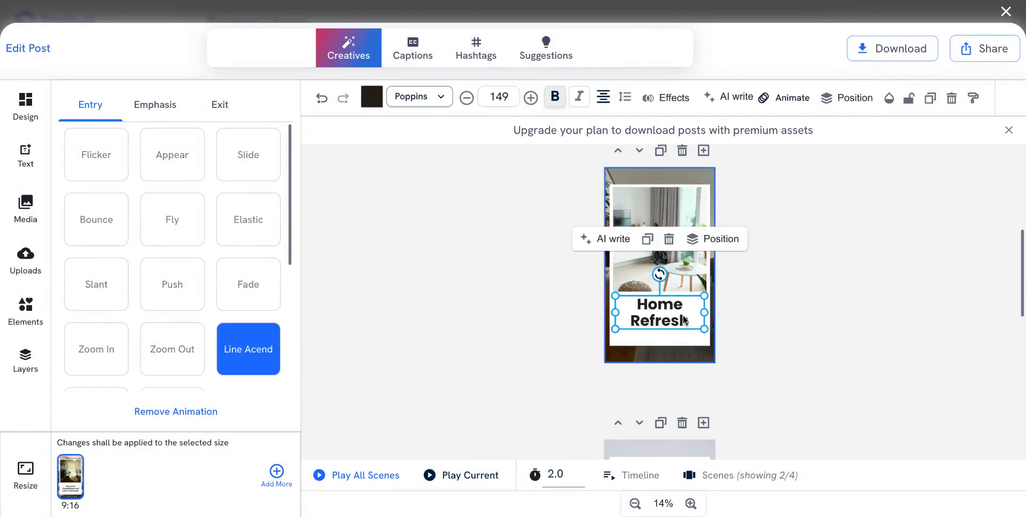
Step: Browse the suggested images, the uploaded image assets, and the shape, illustration and icon collections available for the second scene
click(30, 221)
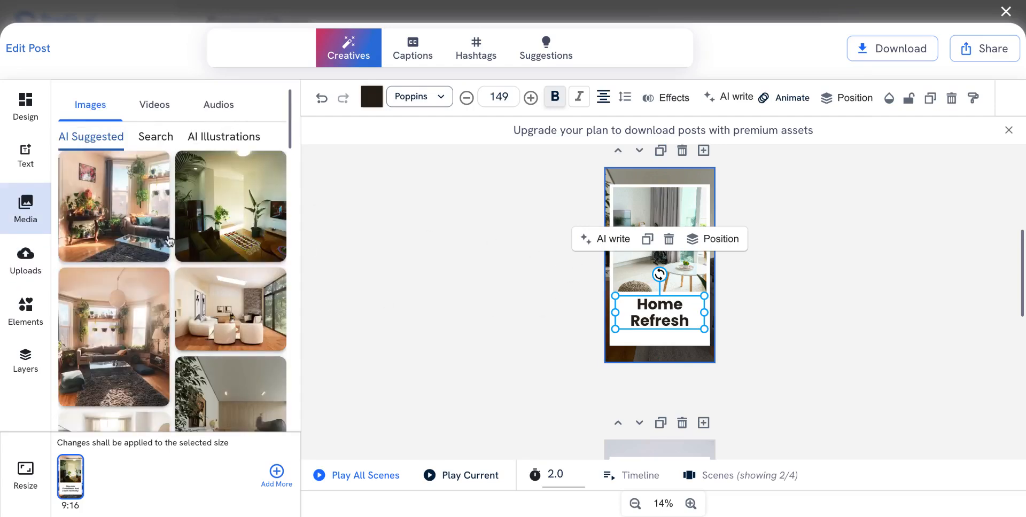
click(31, 267)
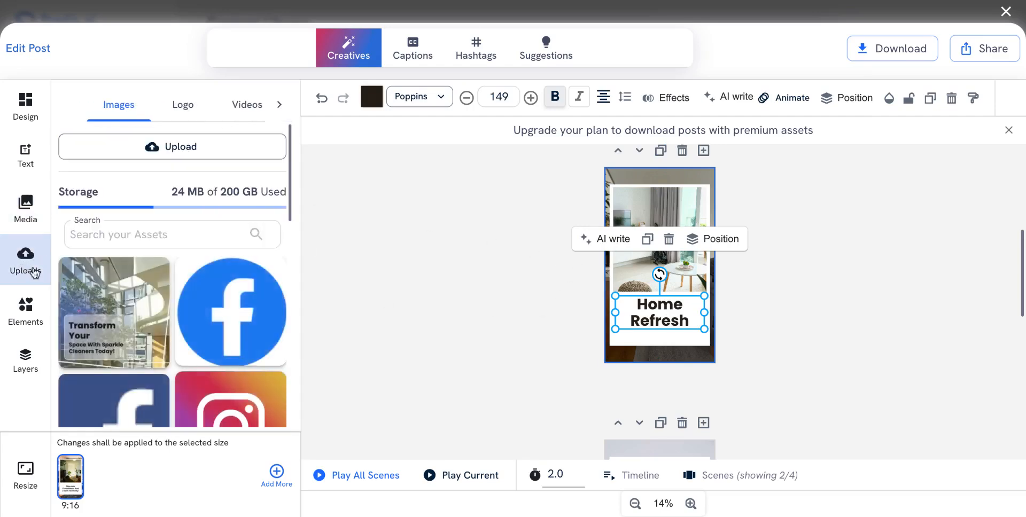
click(661, 216)
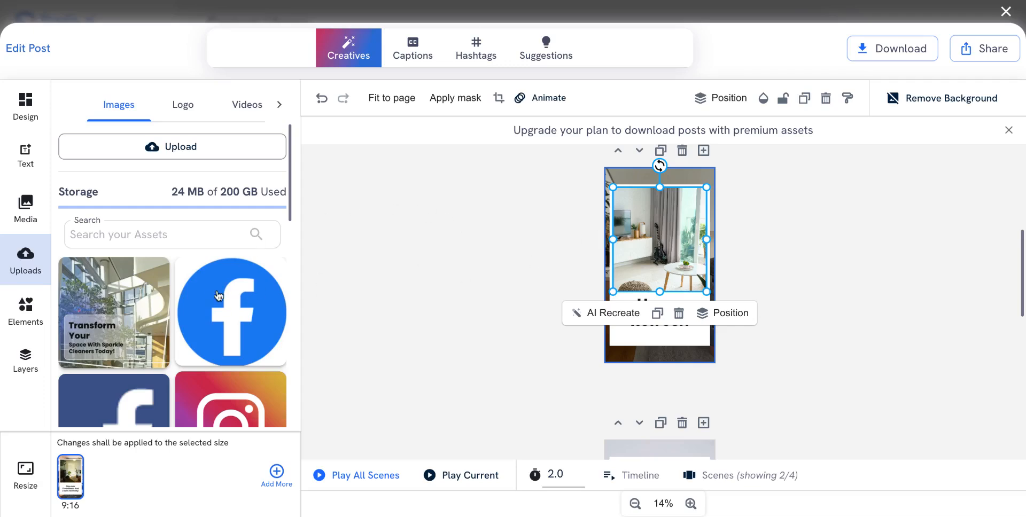
click(39, 315)
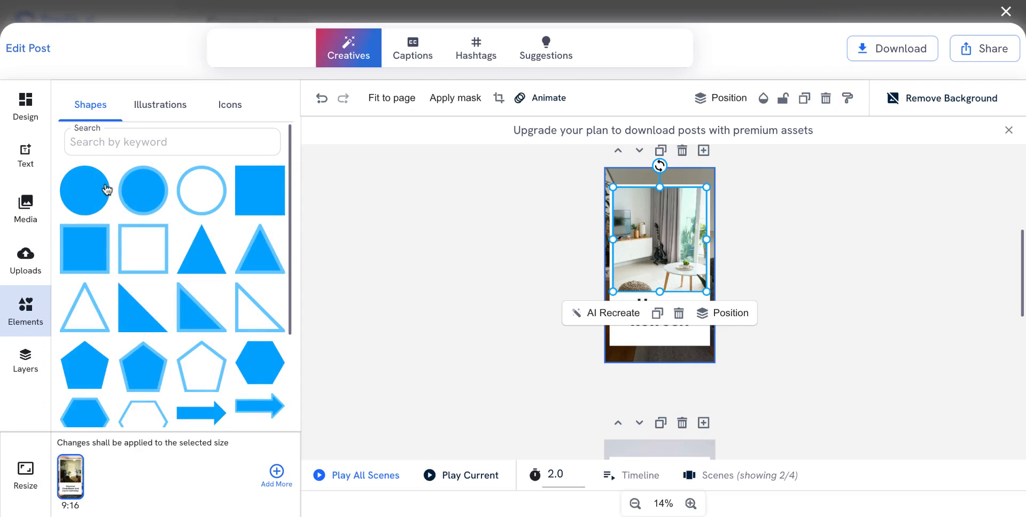
click(153, 115)
click(234, 104)
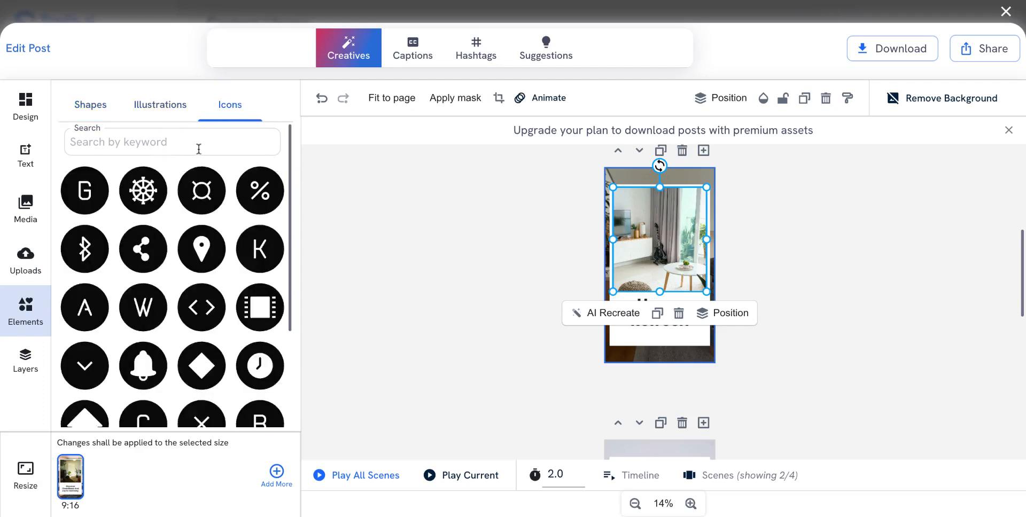
click(171, 109)
click(88, 106)
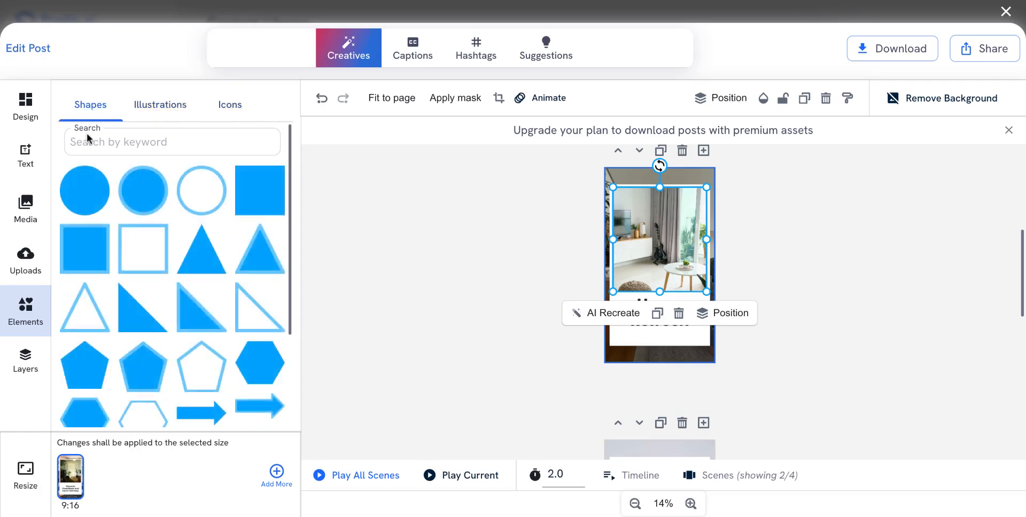
Step: Review the second scene's layers, then hide the white shape behind the image and heading and show it again
click(37, 358)
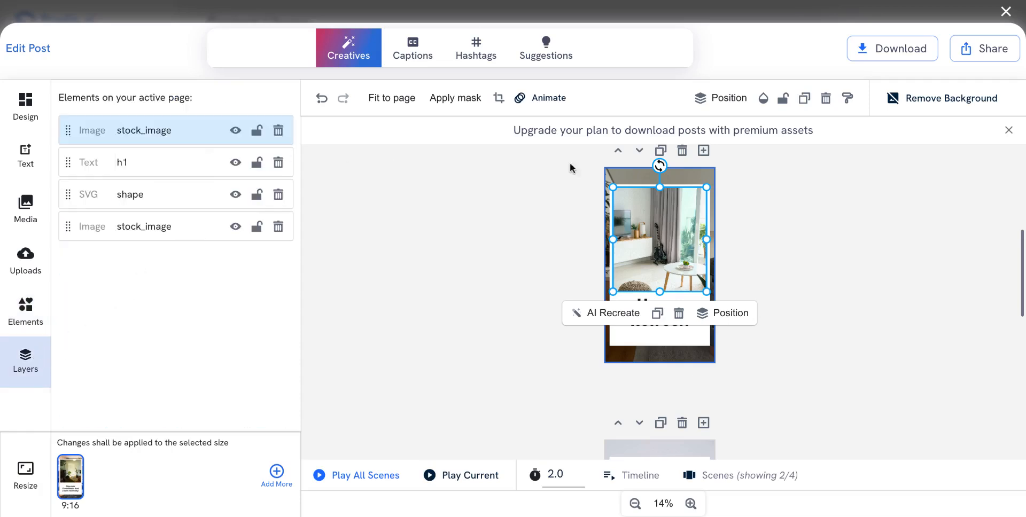
click(688, 181)
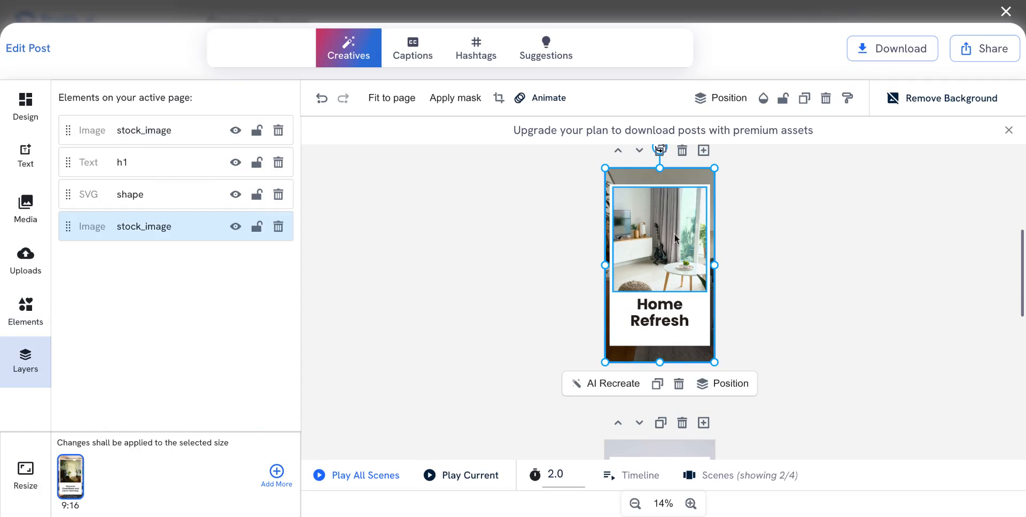
click(92, 206)
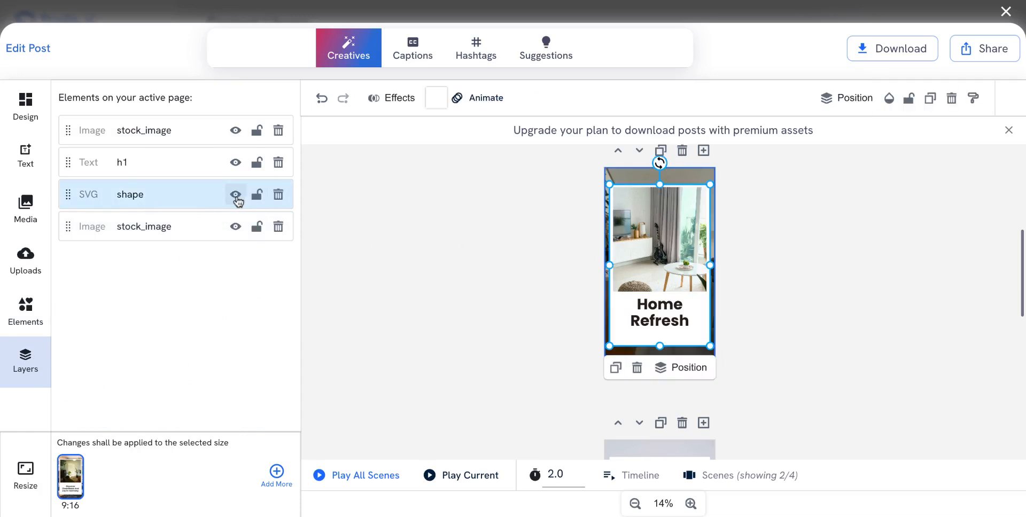
click(235, 196)
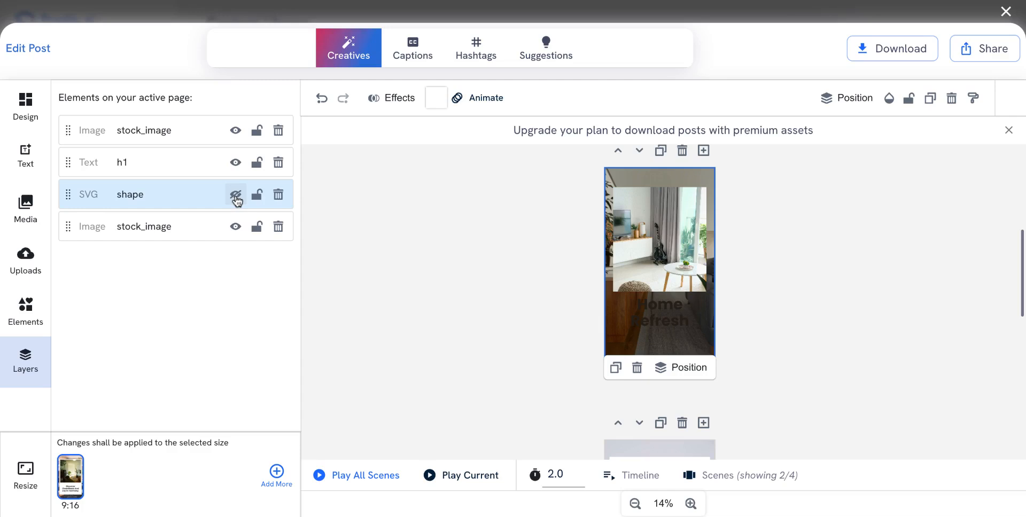
click(236, 196)
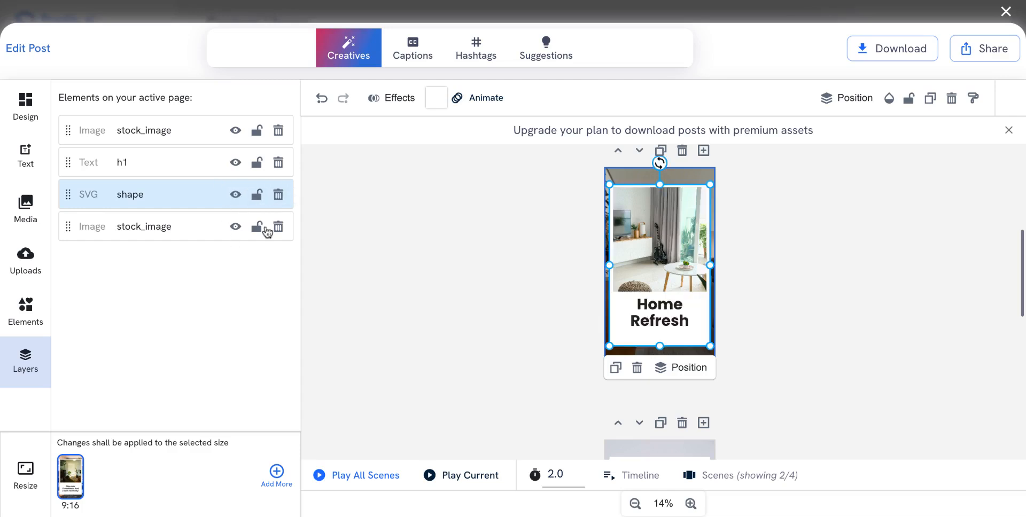
Step: Deselect the shape in the second scene and save the edited video design
click(576, 315)
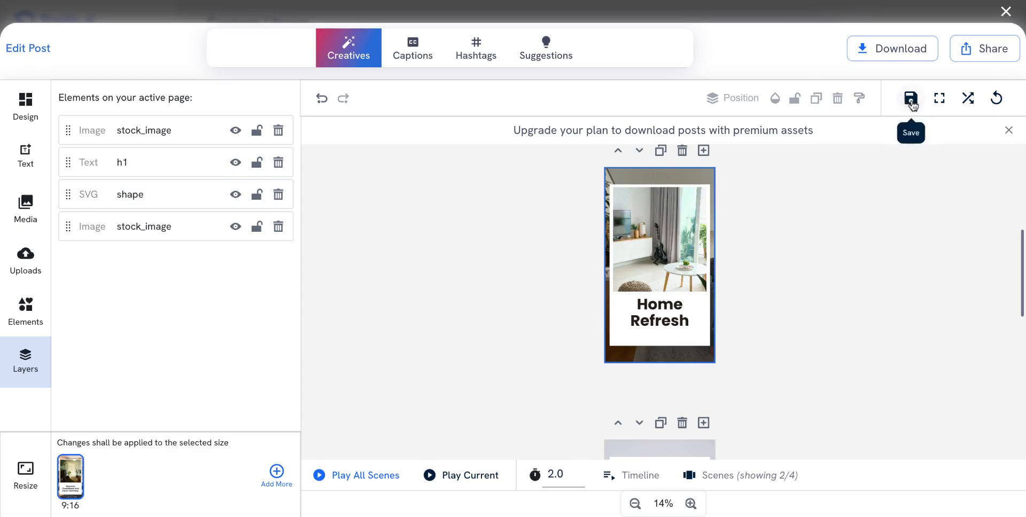
click(911, 99)
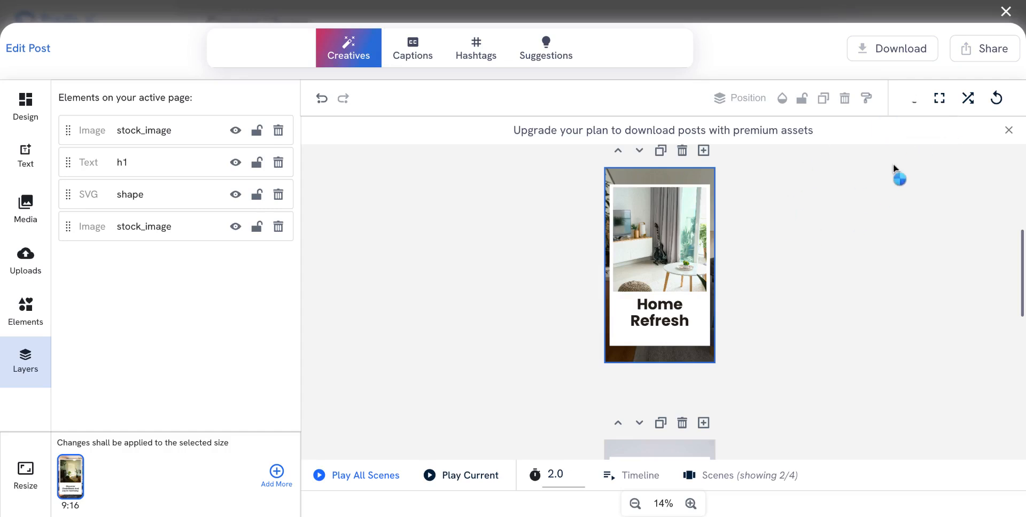